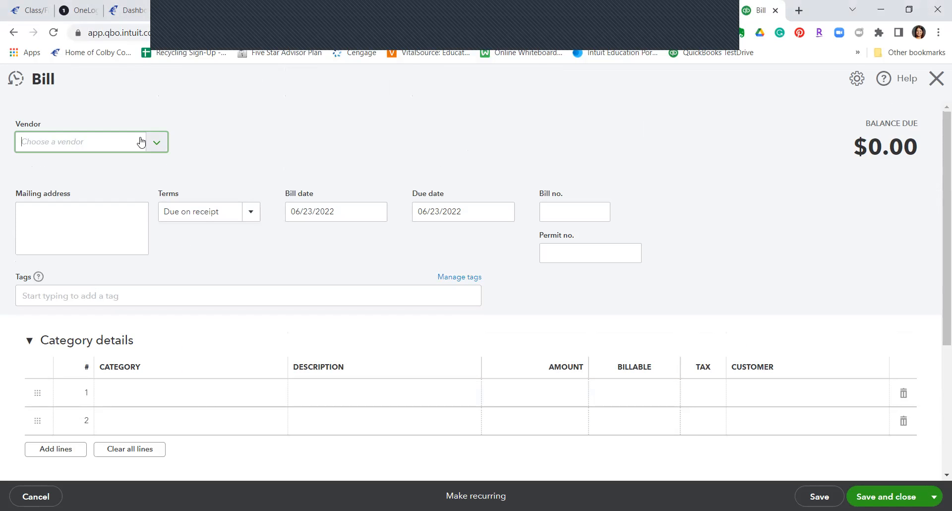
Record a bill for vendor Samsung, Inc. from its open purchase order, then save and close it
click(136, 143)
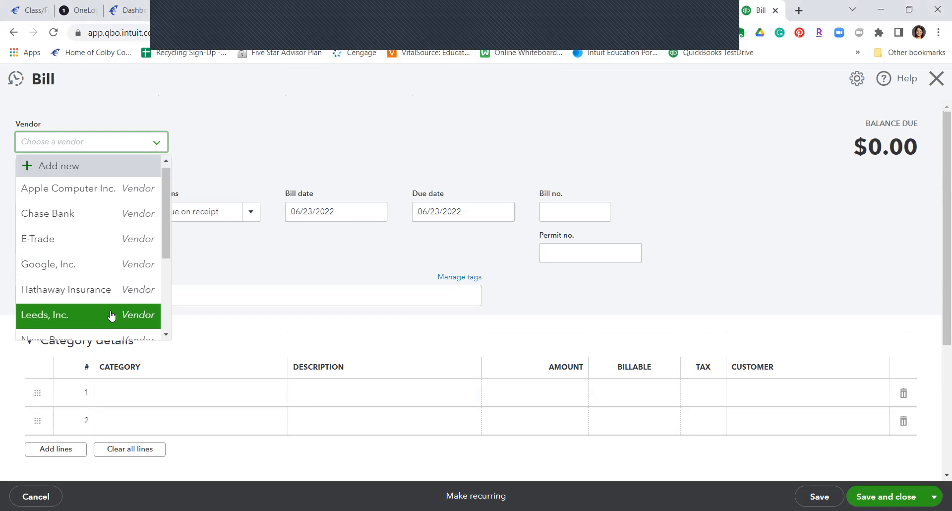
scroll(87, 275, down, 3)
click(87, 276)
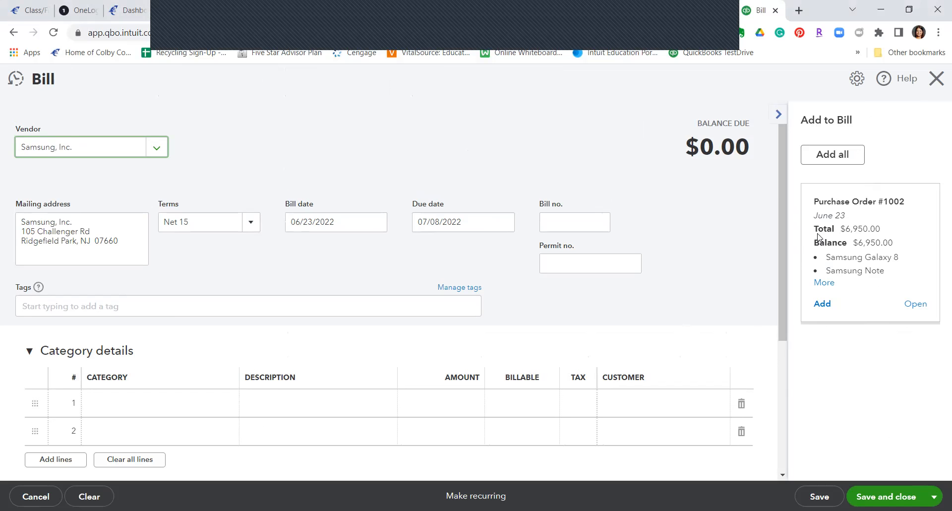
click(821, 303)
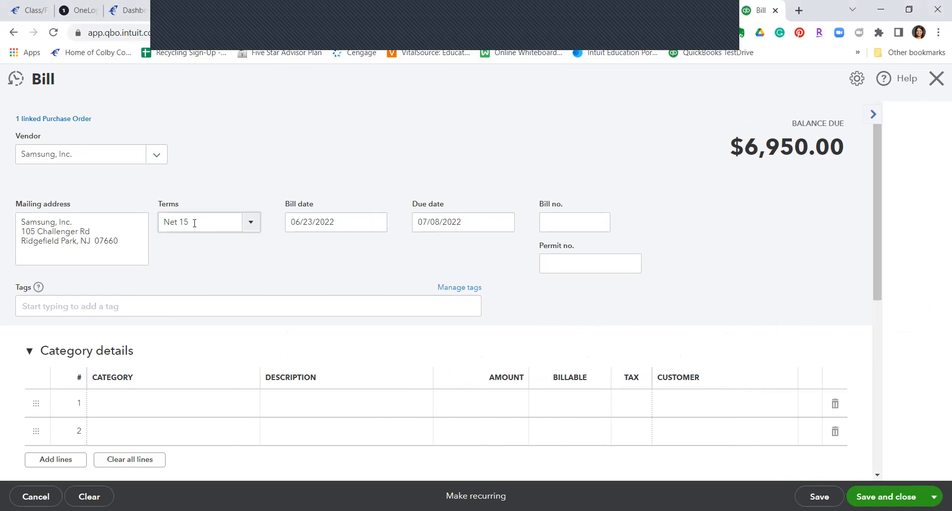
scroll(303, 327, down, 7)
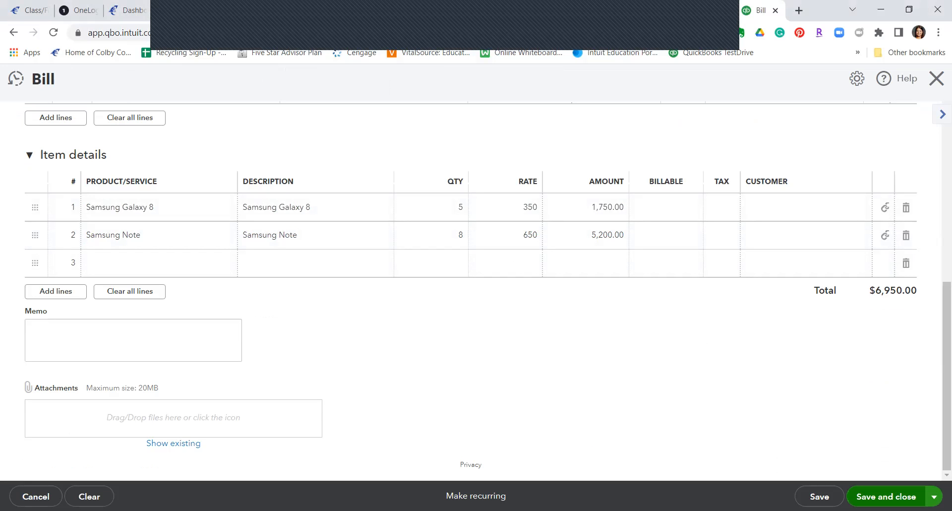
click(886, 496)
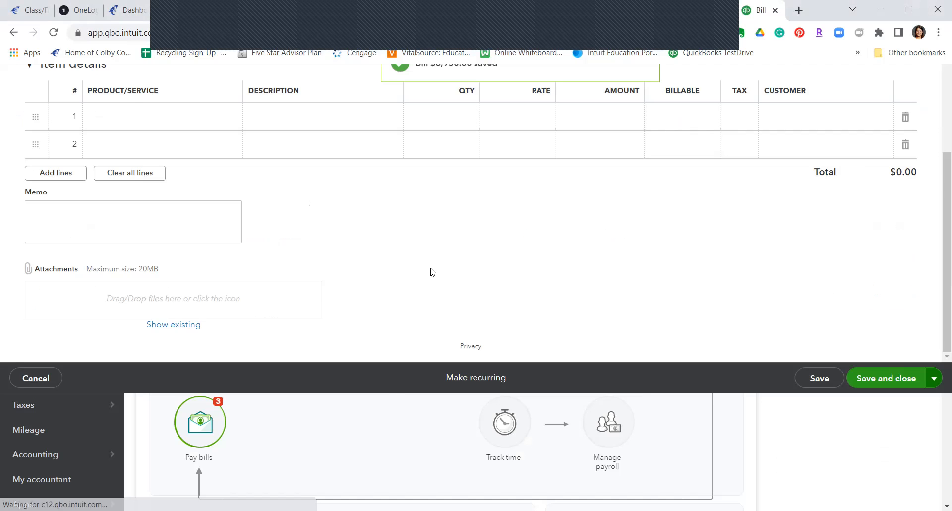
Start a new invoice and add Diamond Girl, Inc. as a new customer on it
click(69, 130)
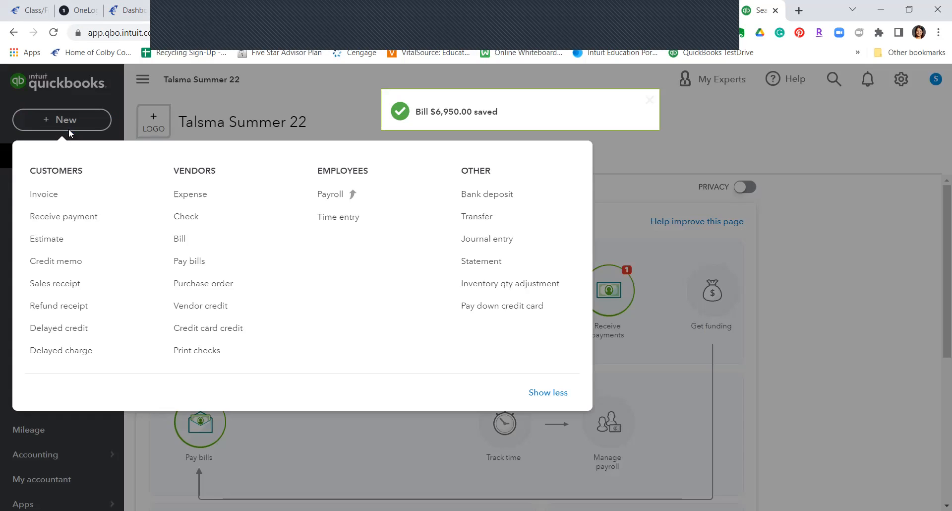
click(43, 199)
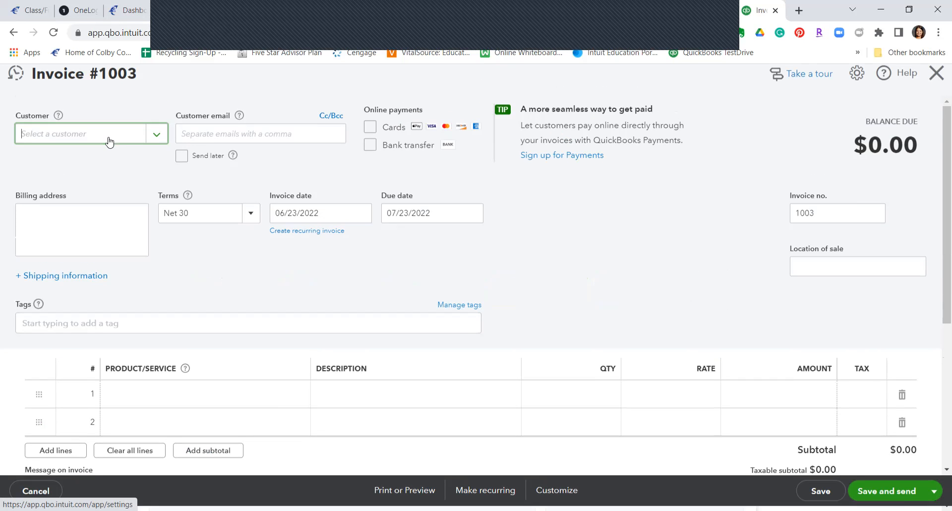
text(Diamond Girl, Inc.)
click(106, 169)
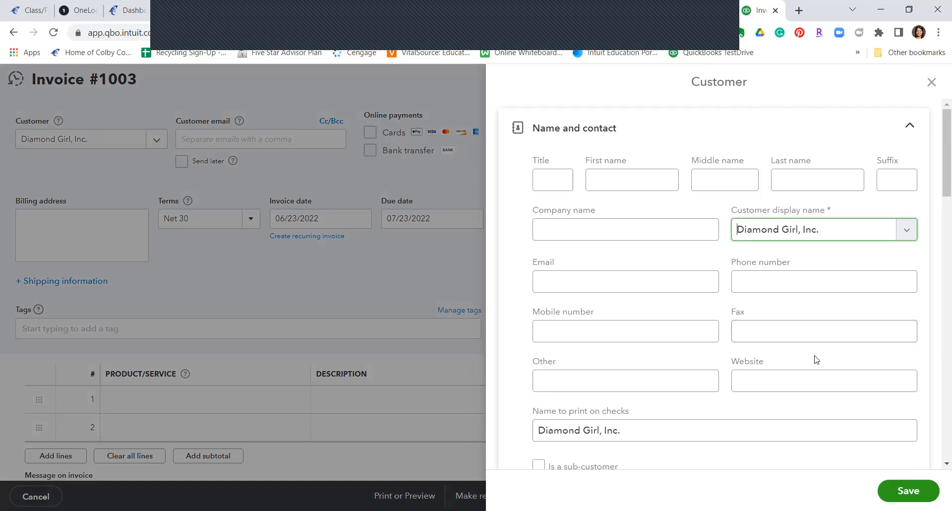
click(905, 491)
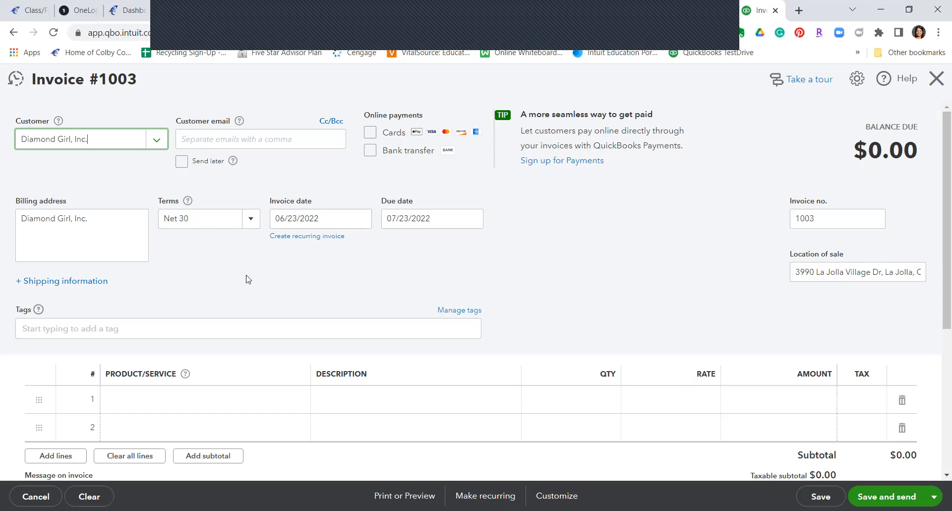
Fill the first invoice line with product Samsung Galaxy 8 and a quantity of 4
scroll(253, 280, down, 3)
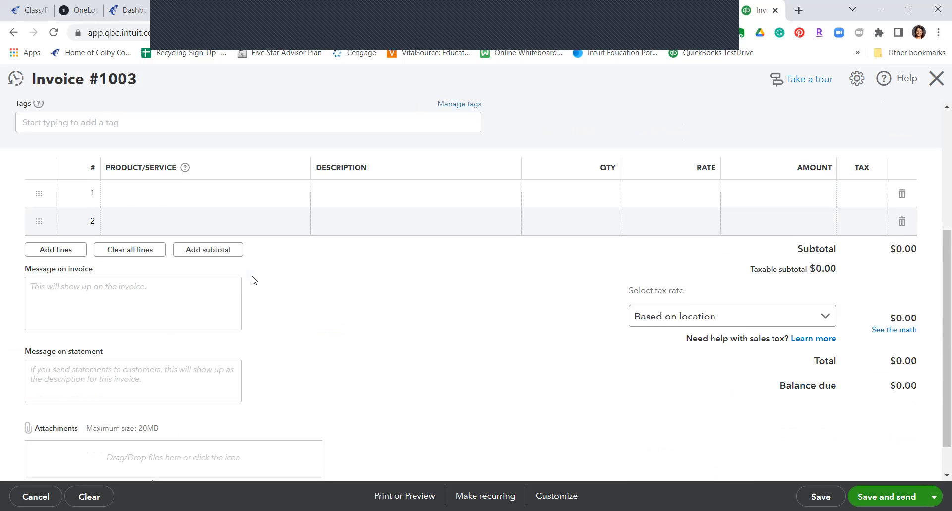
click(226, 278)
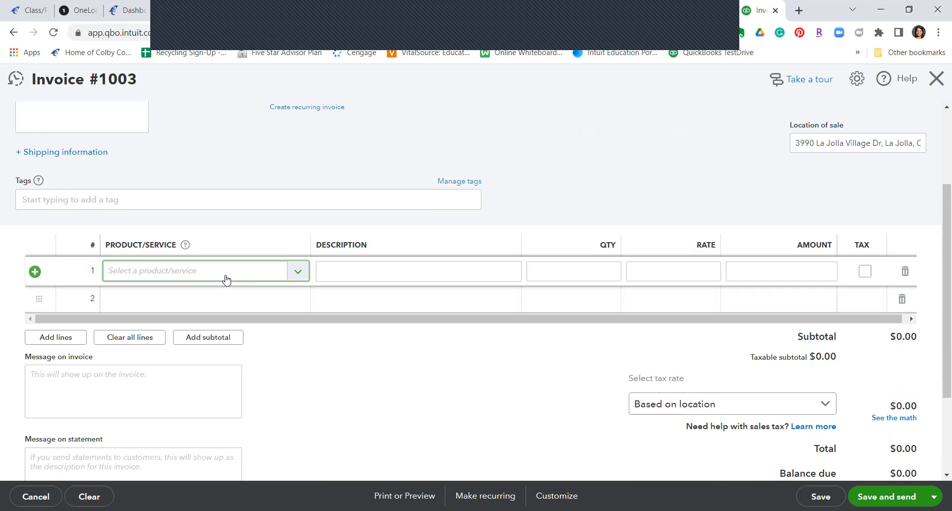
text(s)
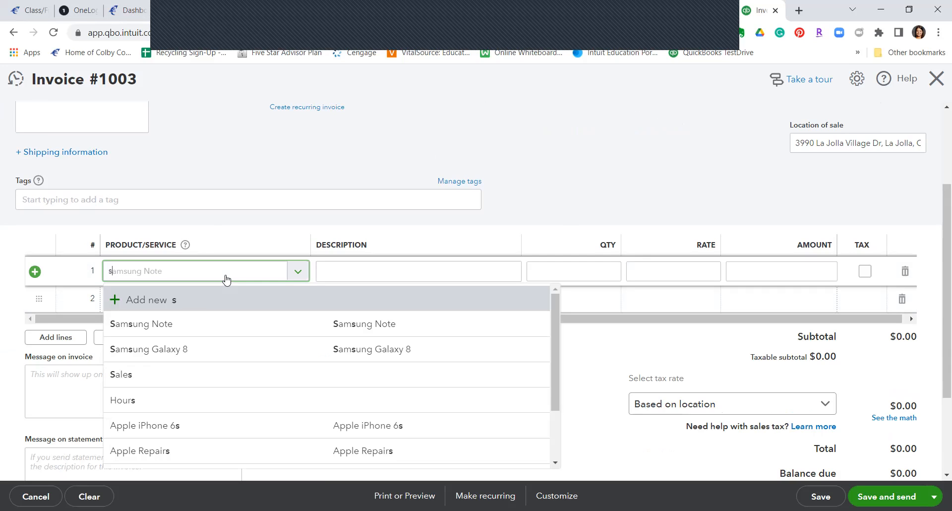
click(202, 351)
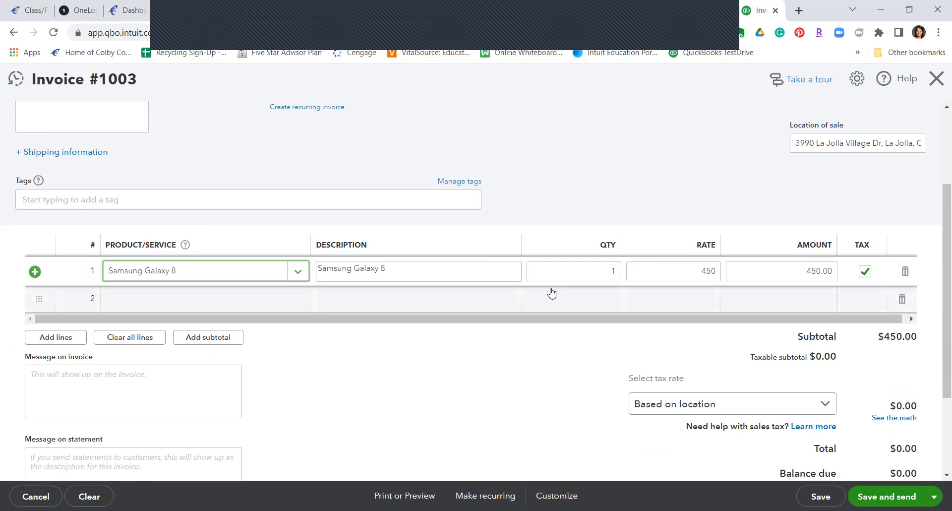
key(Tab)
key(Tab)
text(4)
key(Tab)
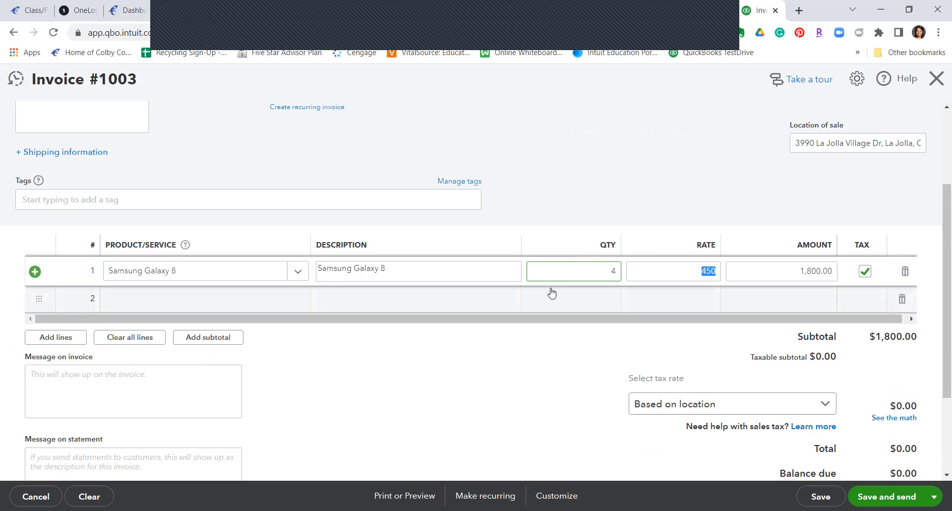
Fill the second invoice line with product Samsung Note and a quantity of 5
click(236, 301)
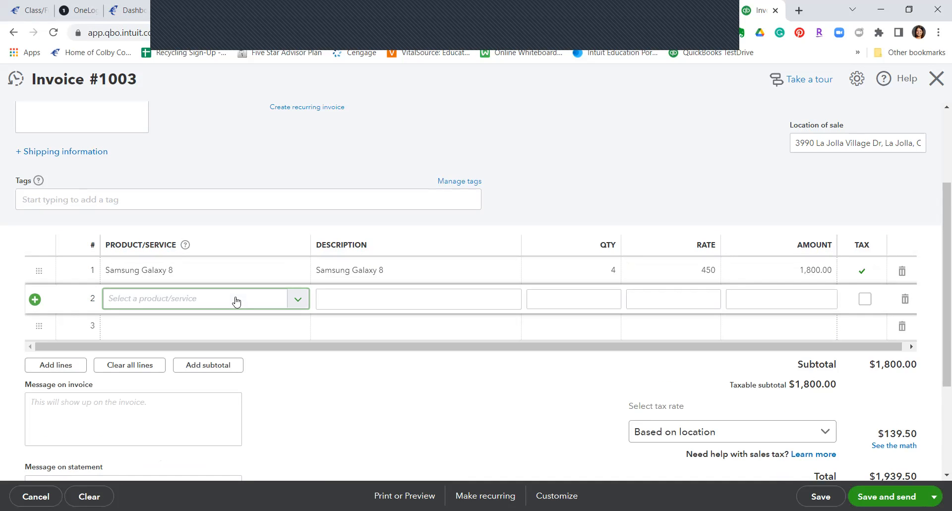
click(294, 300)
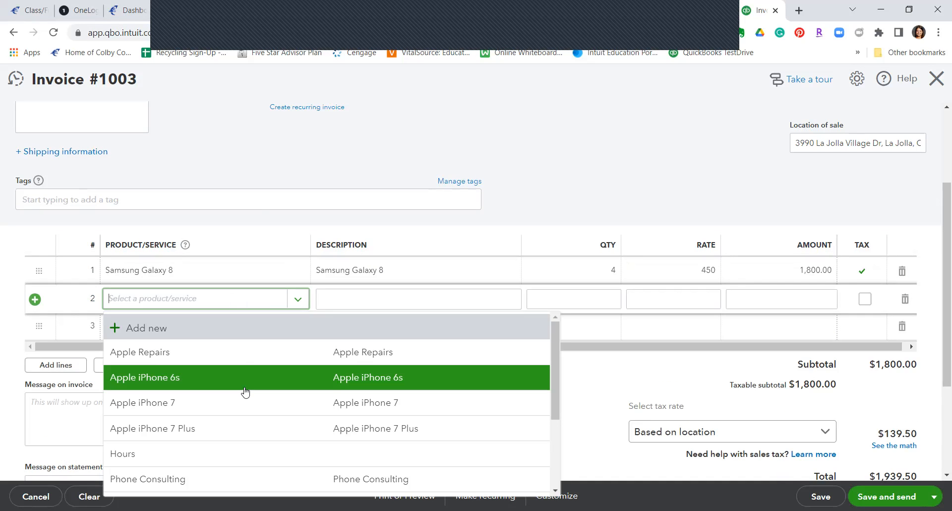
scroll(227, 410, down, 3)
click(196, 482)
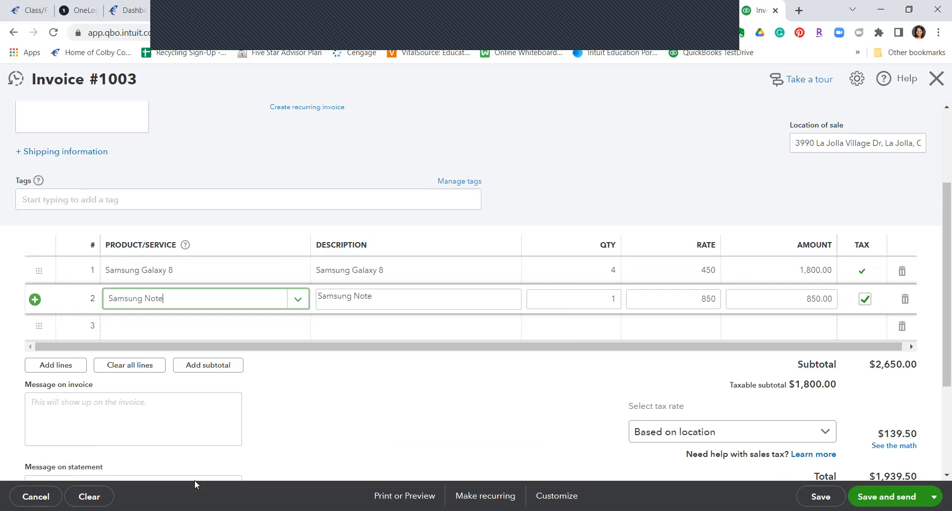
key(Tab)
text(5)
key(Tab)
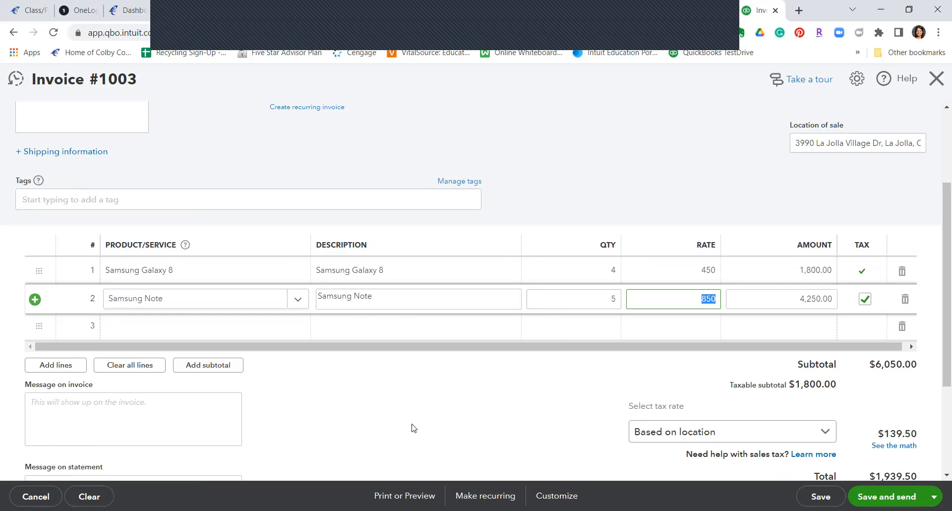
click(412, 424)
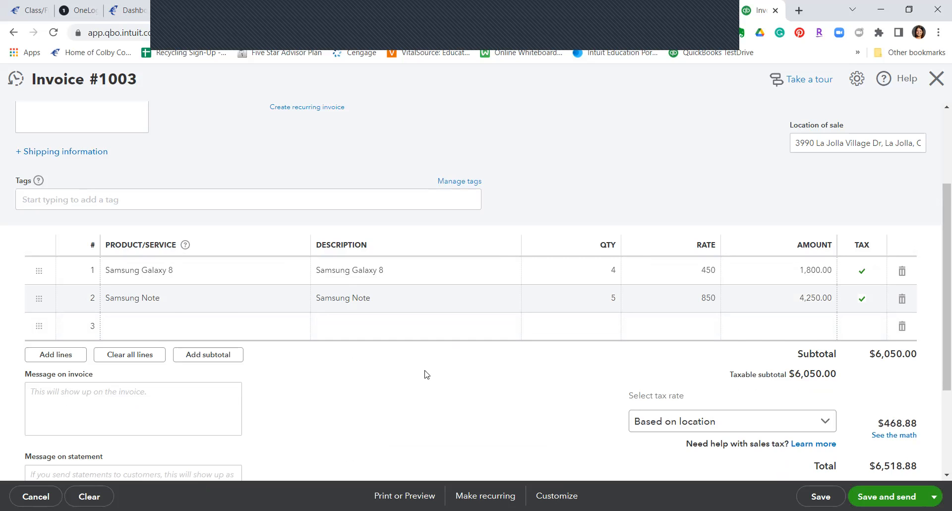
Fill the third invoice line with the Phone Consulting service and a quantity of 6
scroll(427, 374, down, 1)
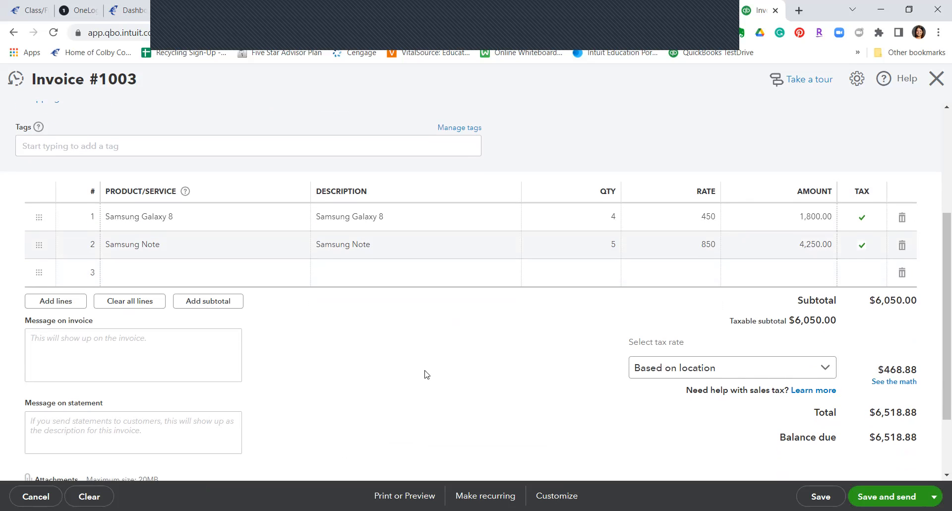
scroll(427, 375, down, 1)
click(176, 262)
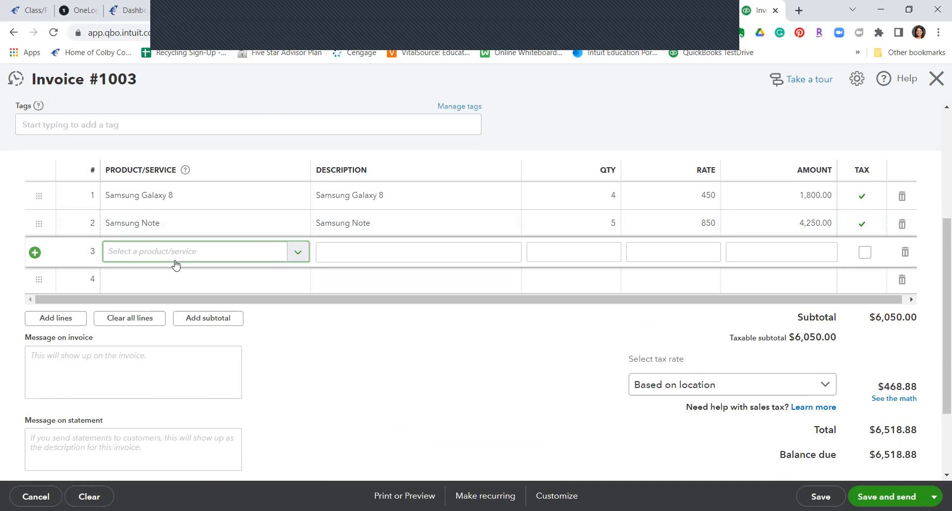
text(phon)
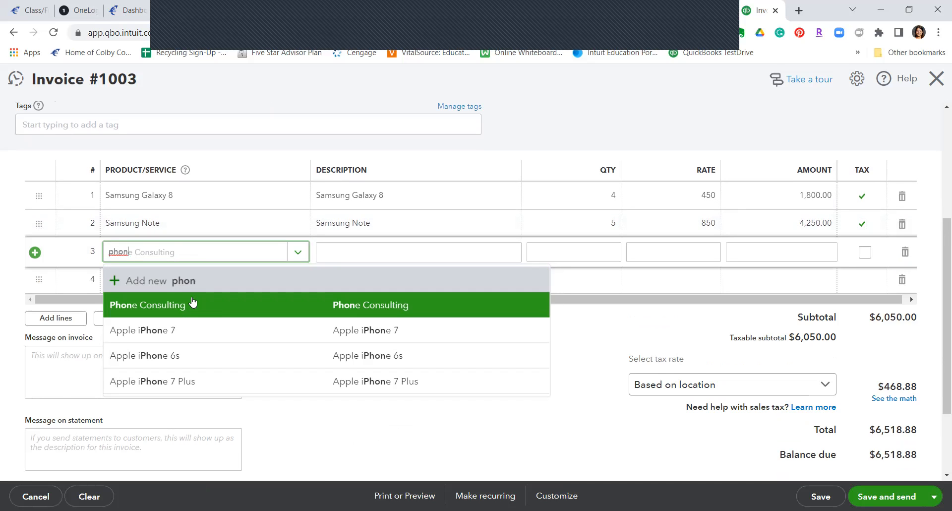
click(193, 302)
click(607, 253)
text(6)
key(Tab)
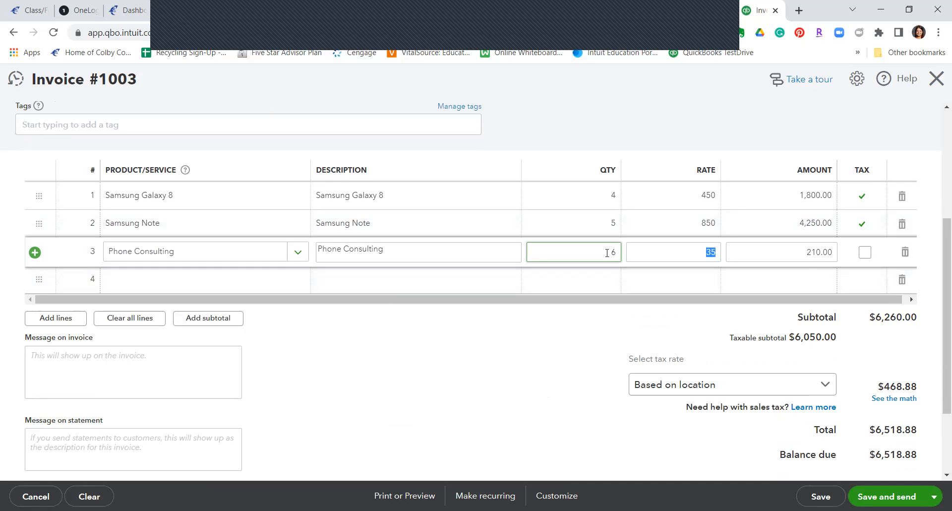
click(529, 375)
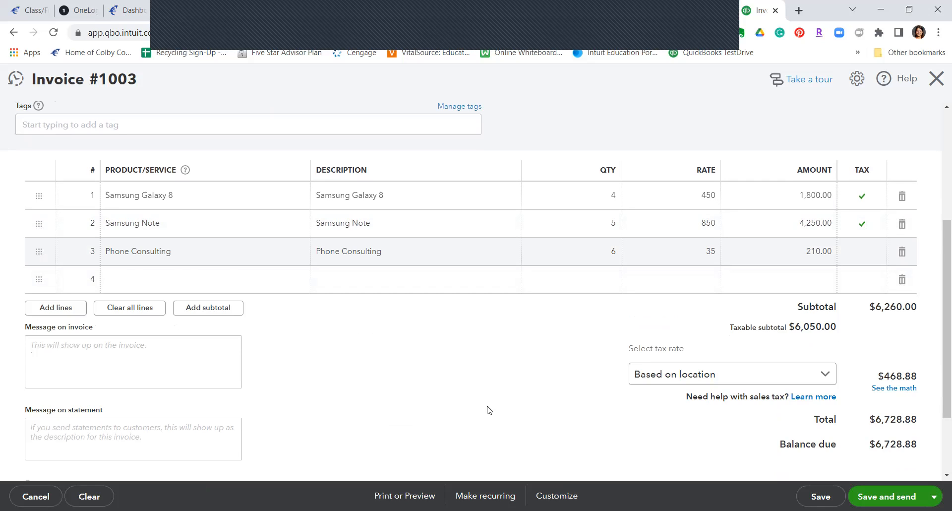
Save and close the Diamond Girl, Inc. invoice without sending it
scroll(490, 410, down, 1)
scroll(764, 417, down, 1)
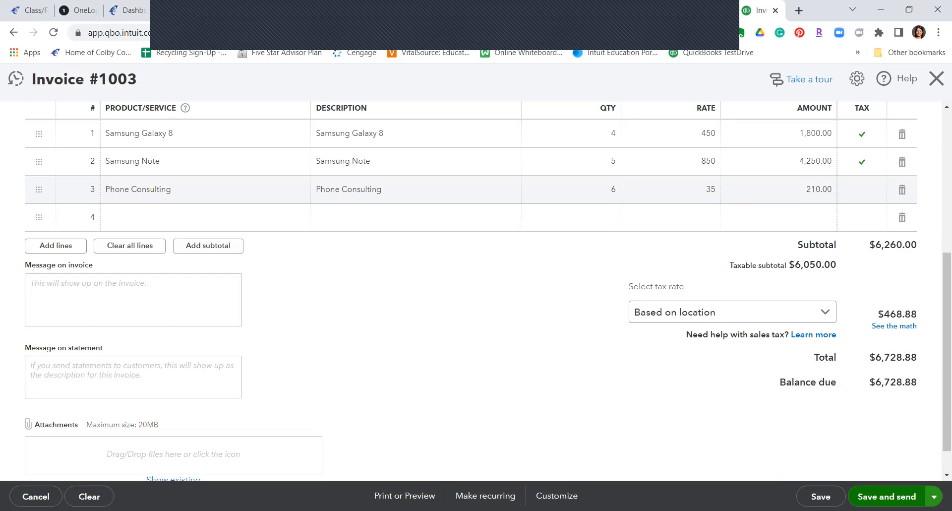
click(933, 496)
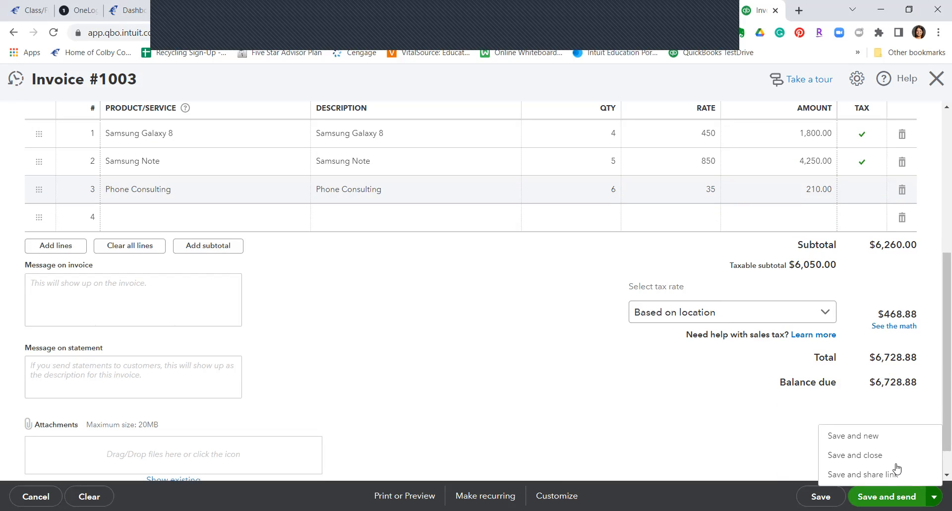
click(895, 462)
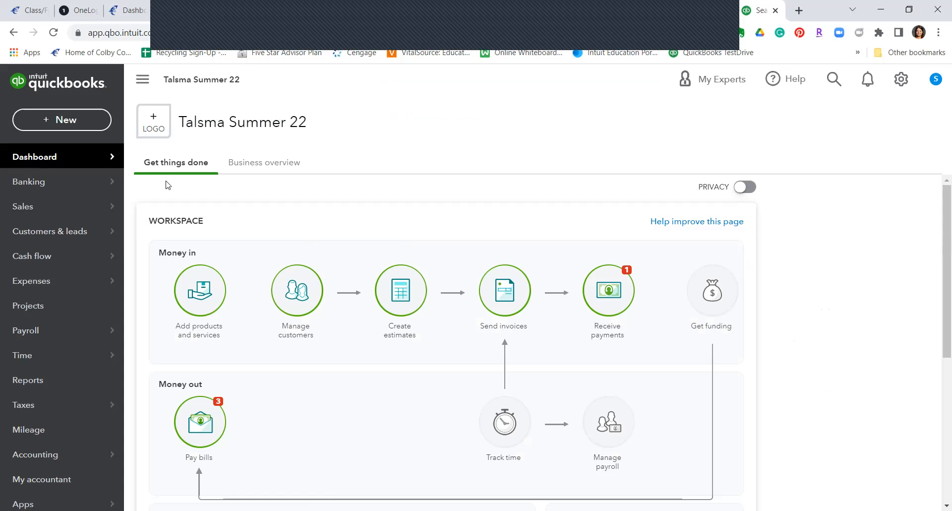
Start a received payment for customer GHO Marketing
click(68, 124)
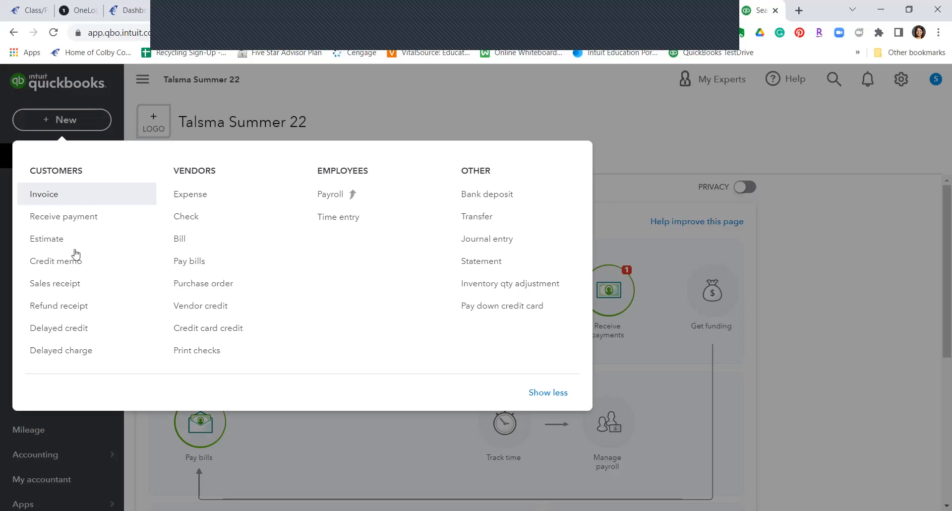
click(74, 221)
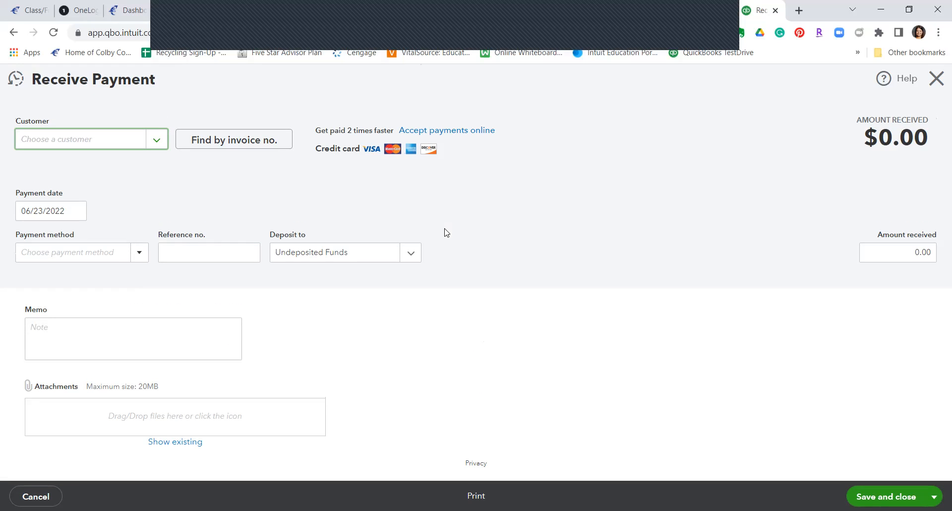
click(157, 140)
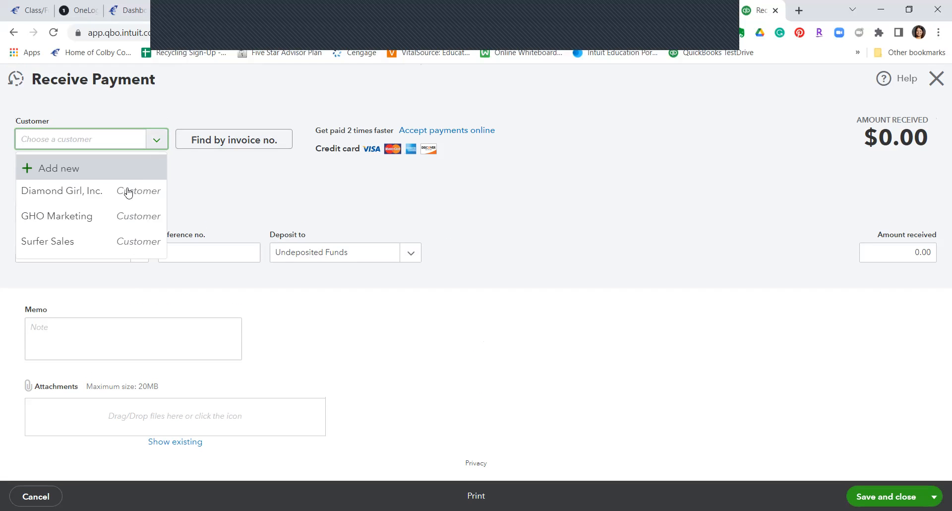
click(102, 216)
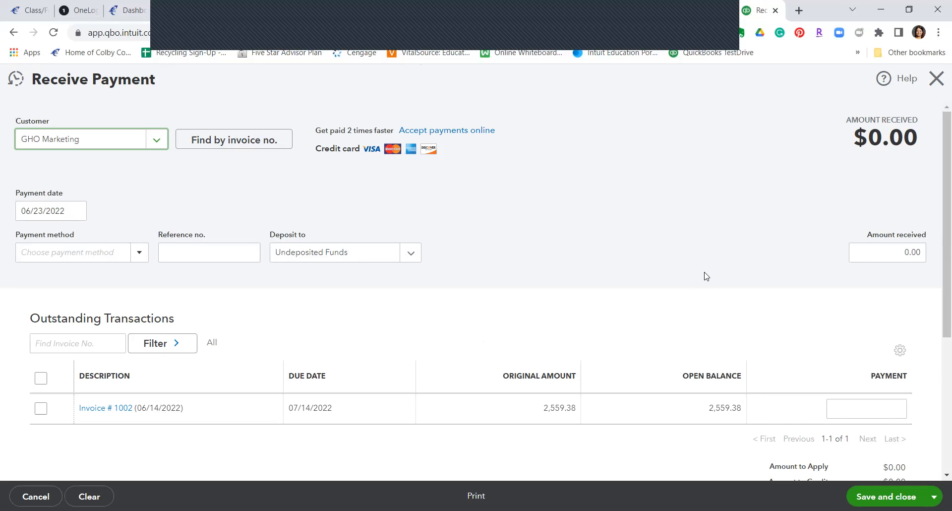
Apply the payment to GHO Marketing's outstanding 06/14/2022 invoice in full and deposit it to Checking
scroll(452, 393, down, 1)
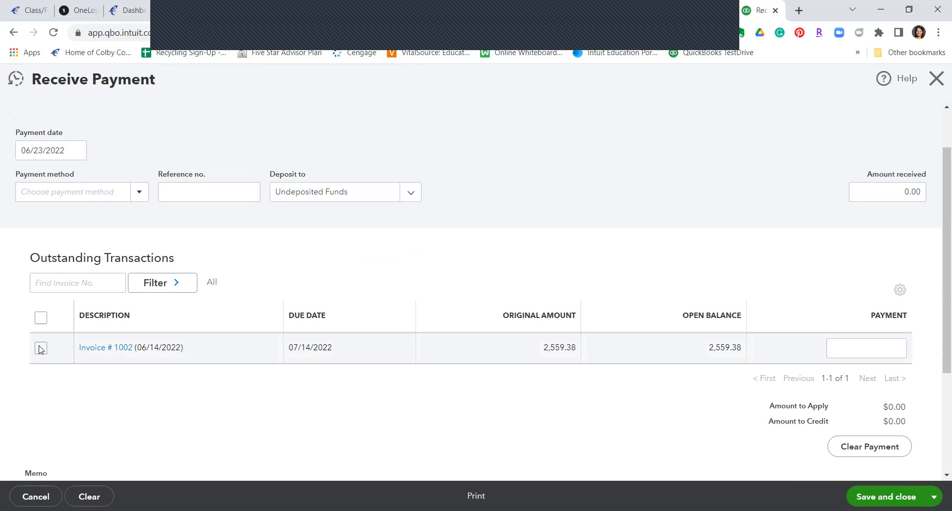
click(41, 318)
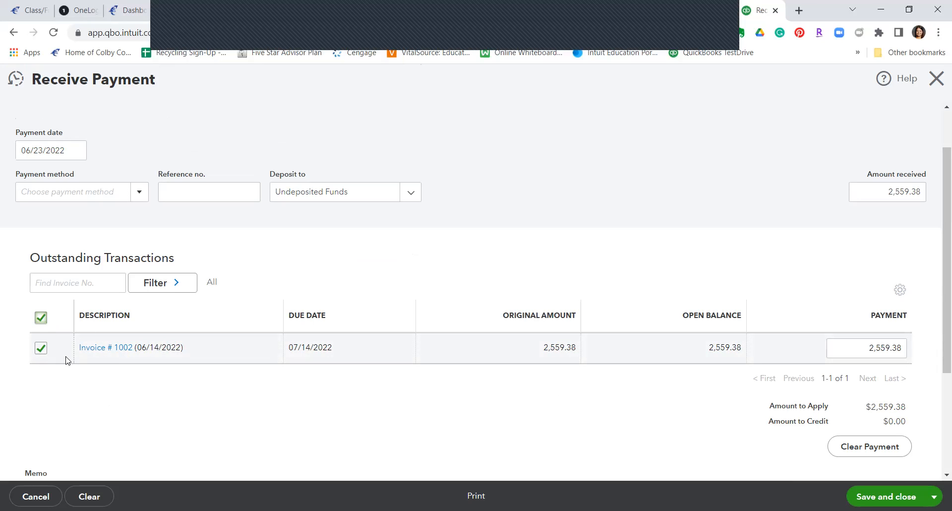
click(411, 192)
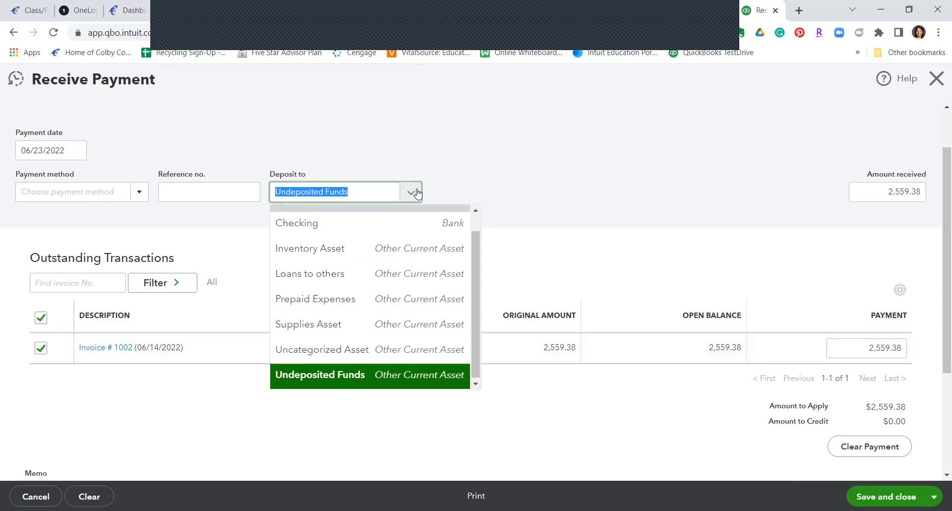
click(408, 224)
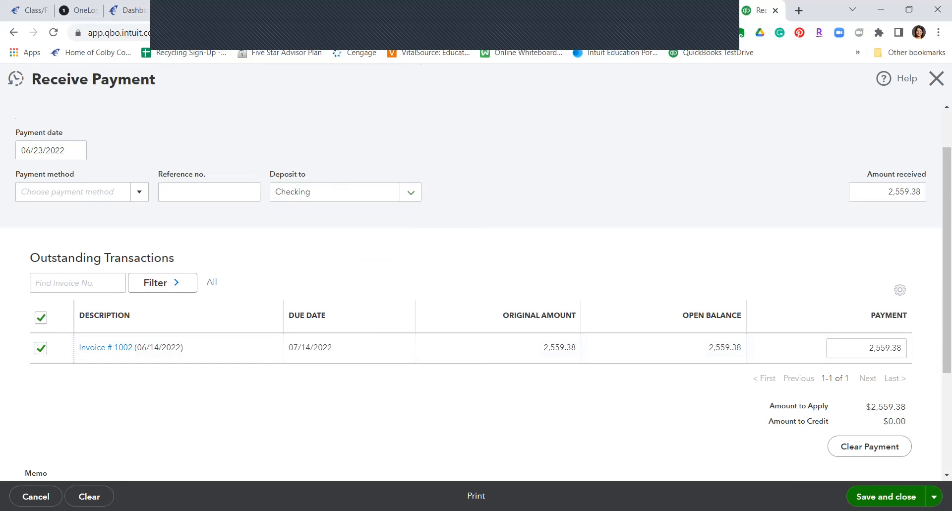
Save and close the GHO Marketing payment
click(886, 496)
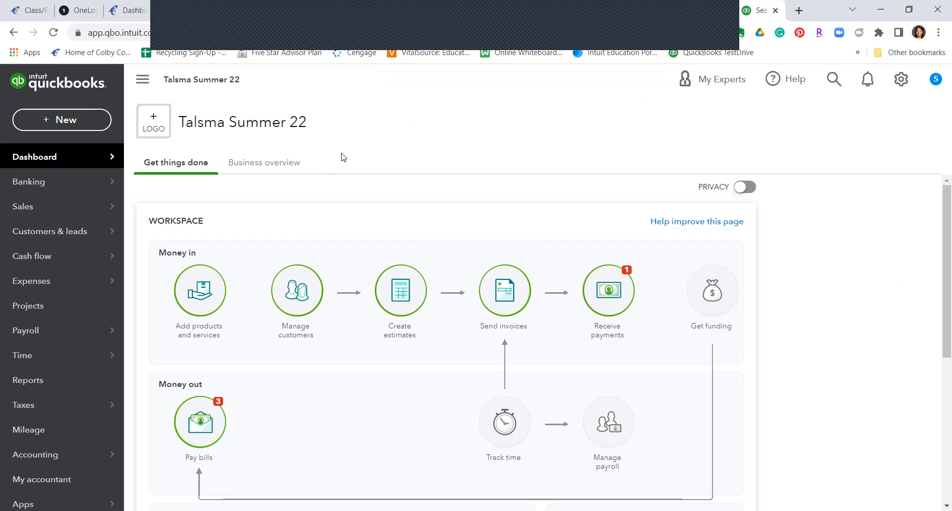
Create a monthly FY2022 budget named Budget 1 without pre-filled data or subdivision, and continue to its amounts
click(901, 79)
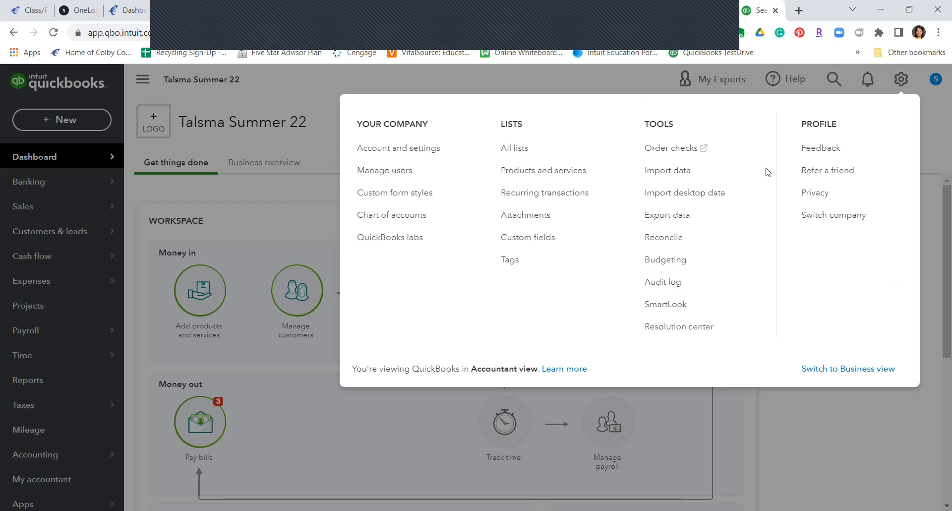
click(666, 259)
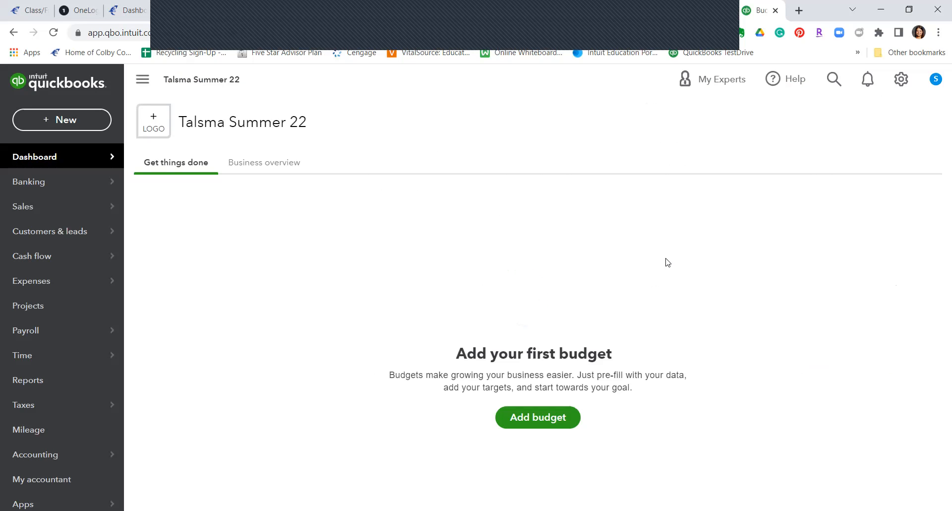
click(528, 428)
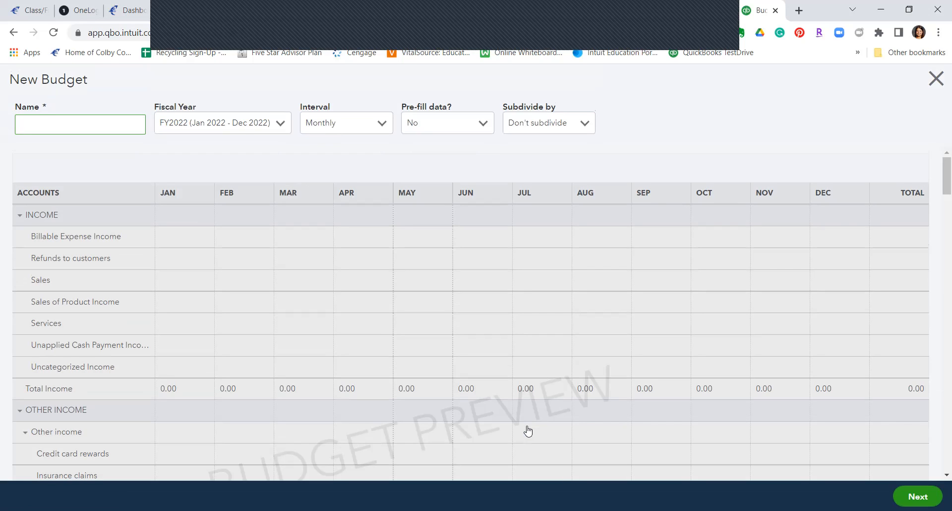
text(Budget 1)
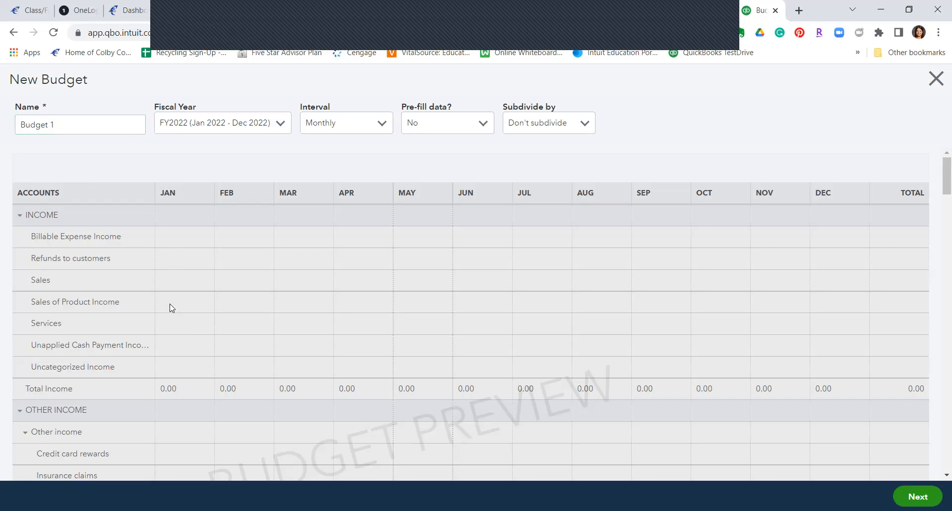
triple_click(534, 400)
scroll(534, 400, down, 10)
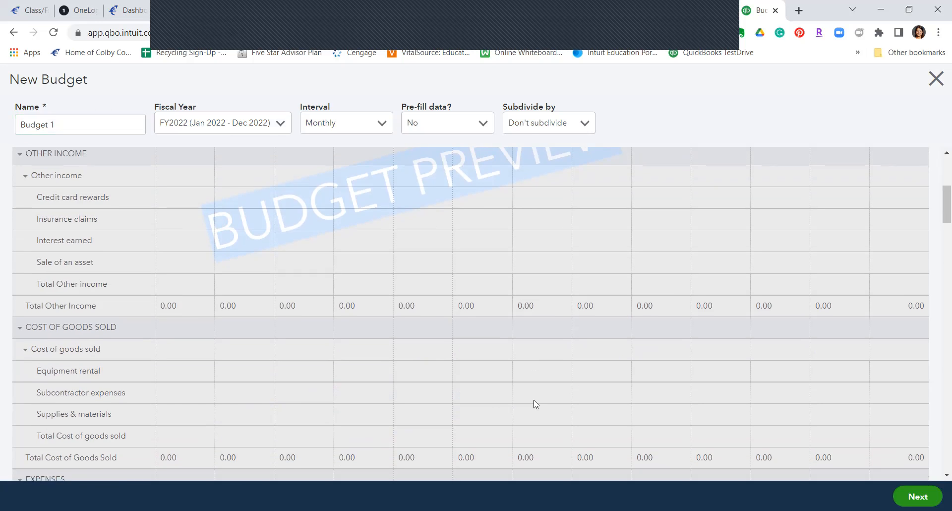
scroll(534, 401, up, 7)
scroll(536, 404, up, 3)
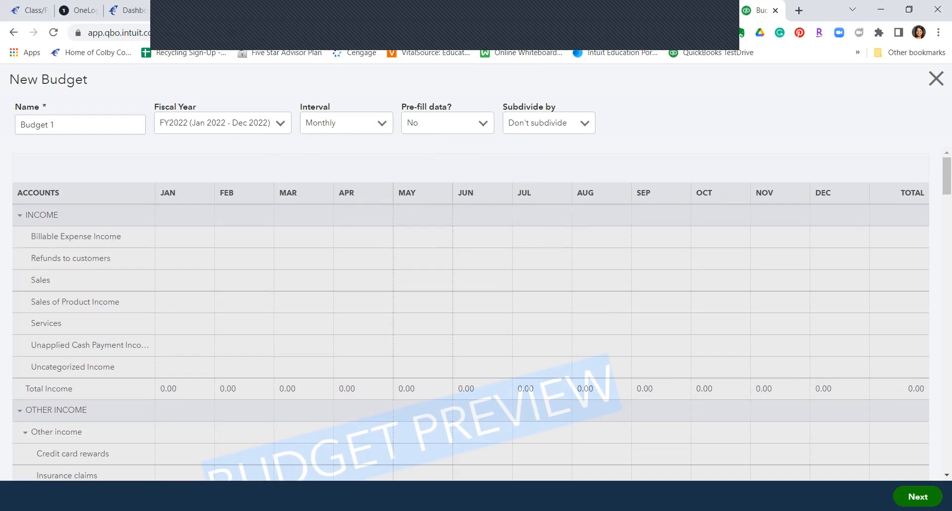
click(918, 497)
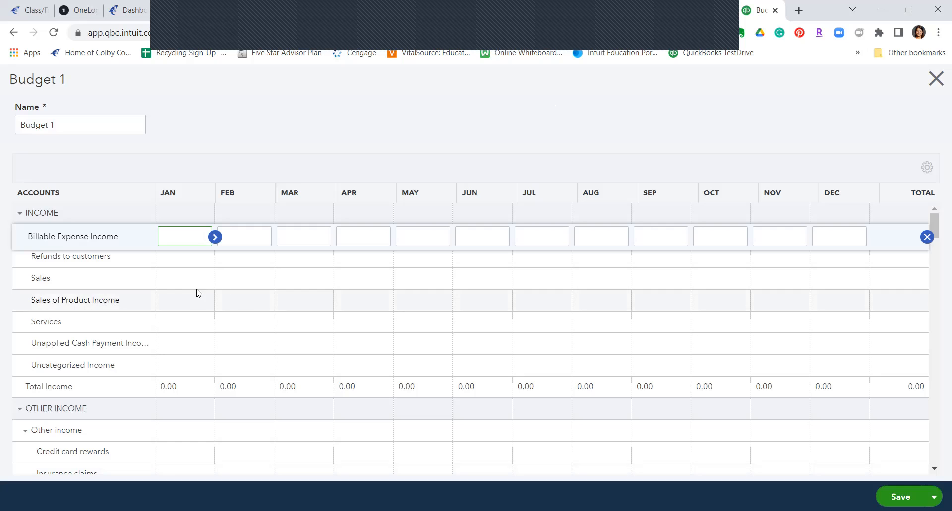
Budget 20,000 for Sales of Product Income in January and copy it across all months
scroll(196, 293, down, 3)
scroll(196, 293, up, 3)
click(196, 299)
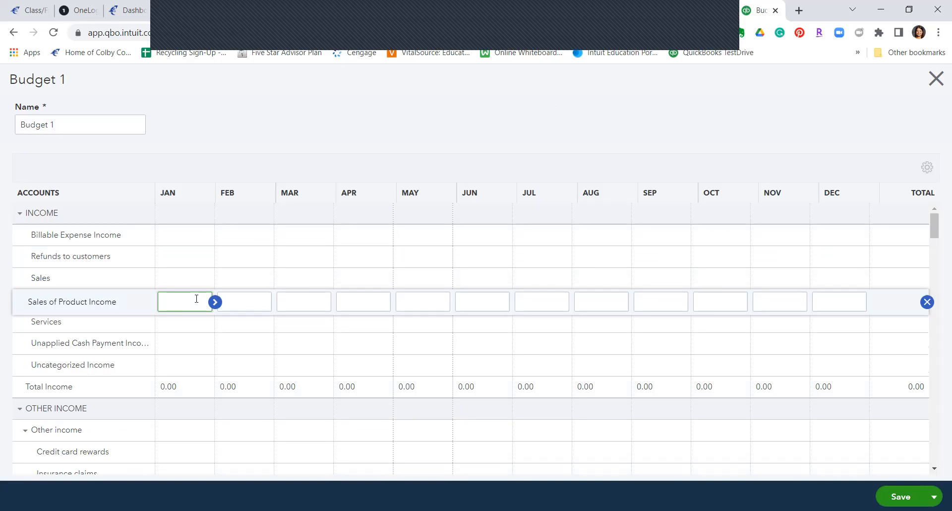
text(20000)
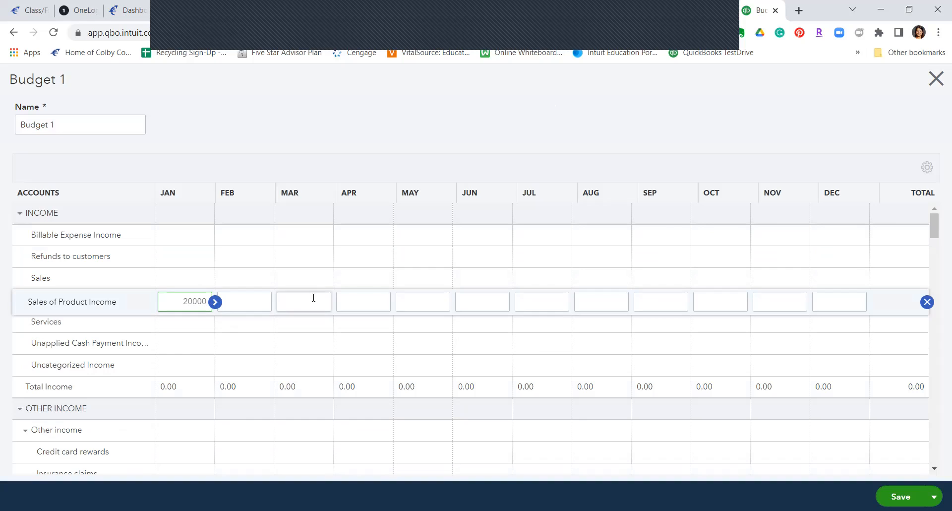
click(214, 301)
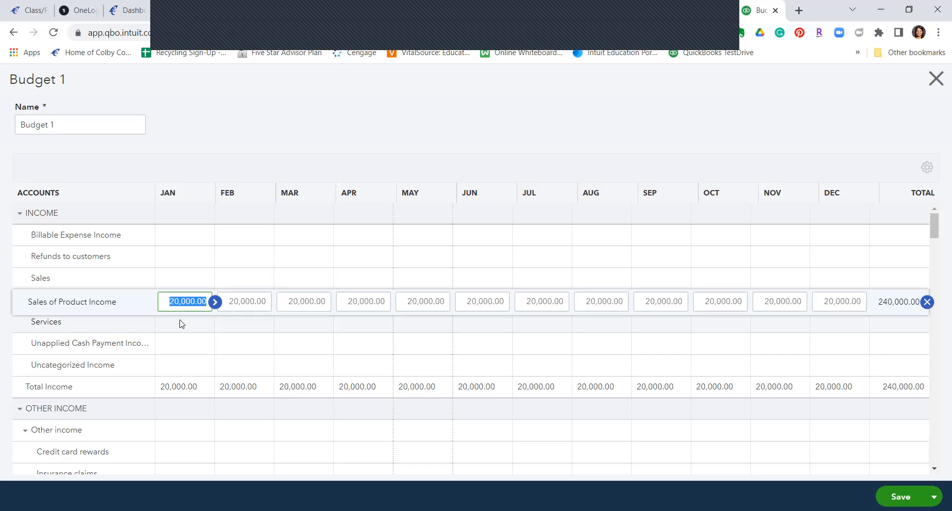
Budget 1,000 for Services income in January and copy it across all months
key(Down)
key(Down)
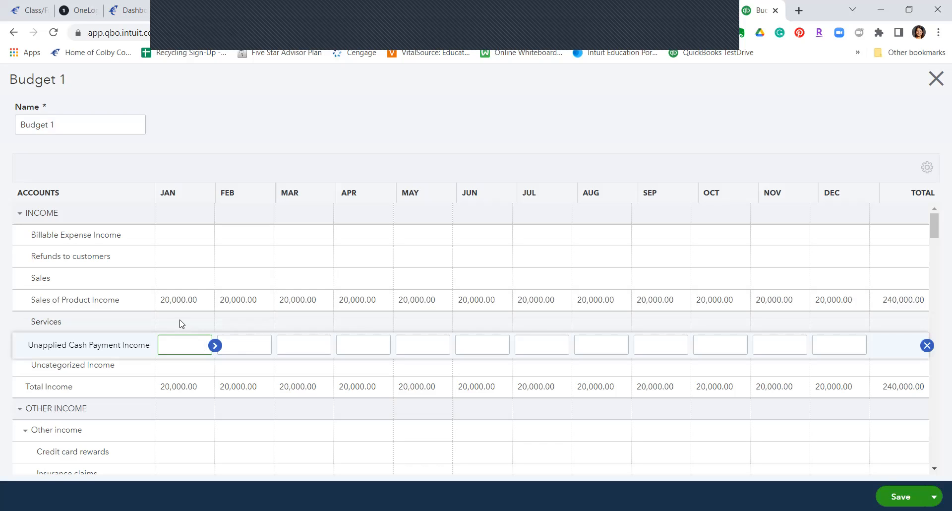
click(181, 324)
text(1)
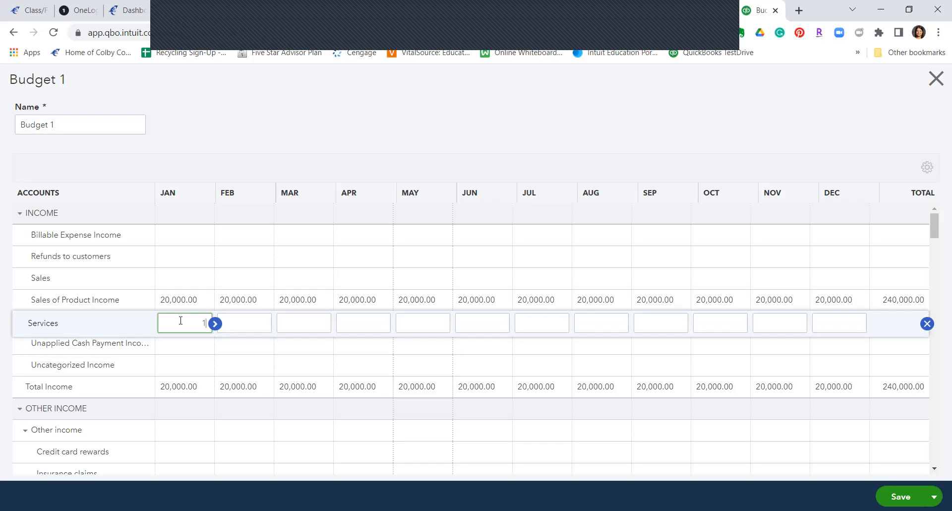
text(000)
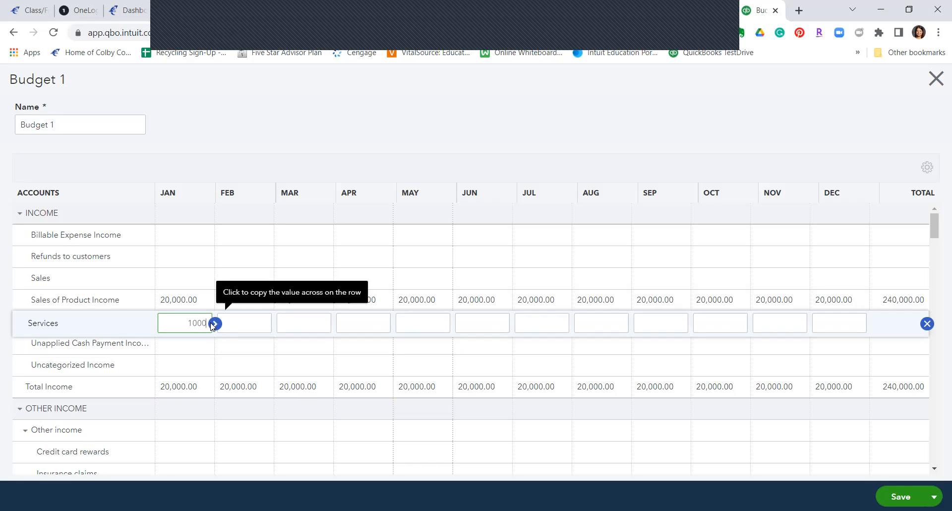
click(214, 323)
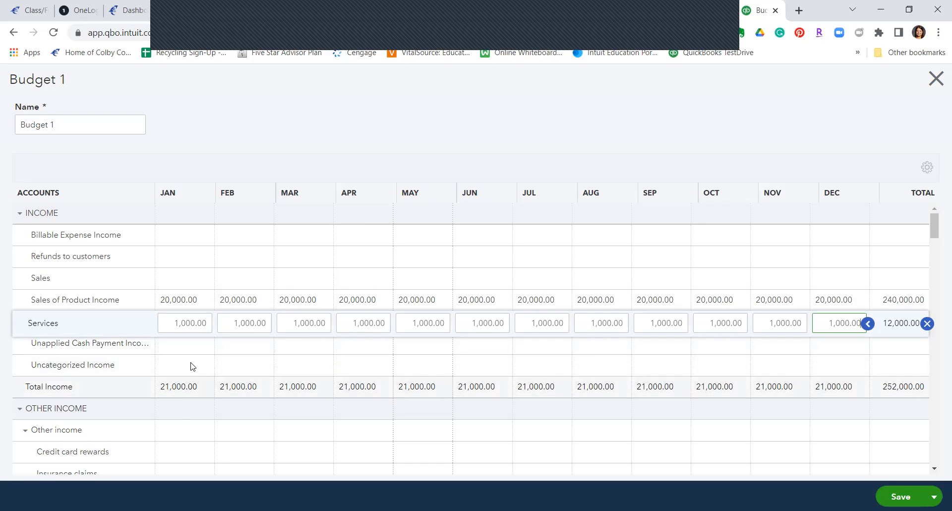
Budget 10,000 for Cost of goods sold in every month and save the budget
scroll(189, 344, down, 2)
scroll(188, 344, down, 5)
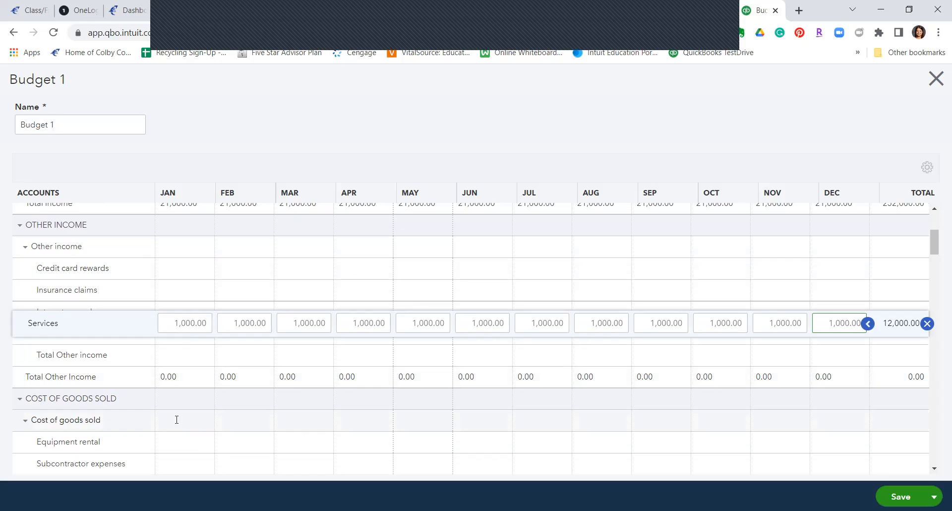
click(176, 420)
text(100000.00)
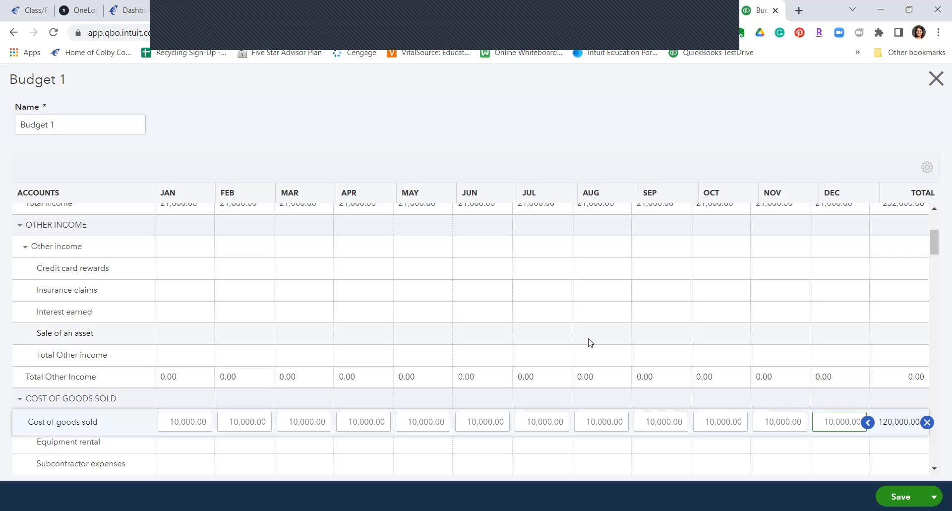
scroll(590, 342, down, 3)
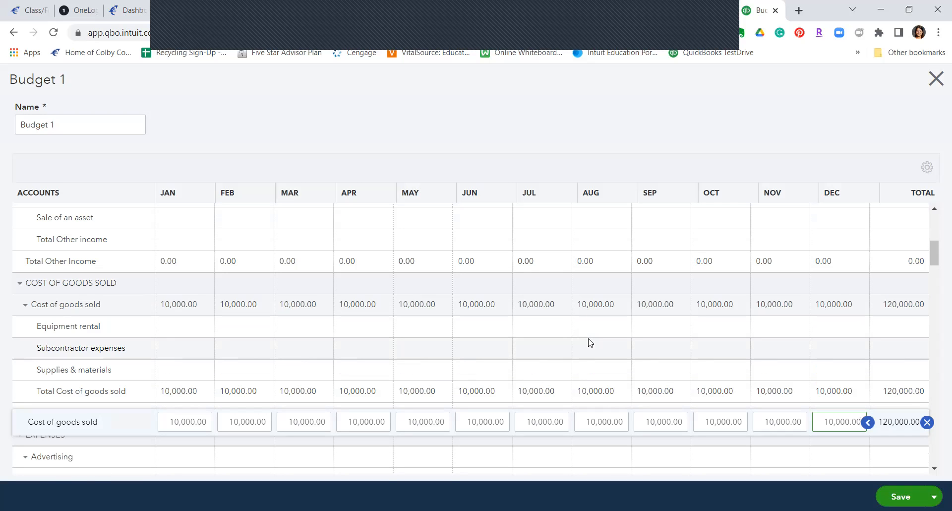
scroll(590, 342, down, 1)
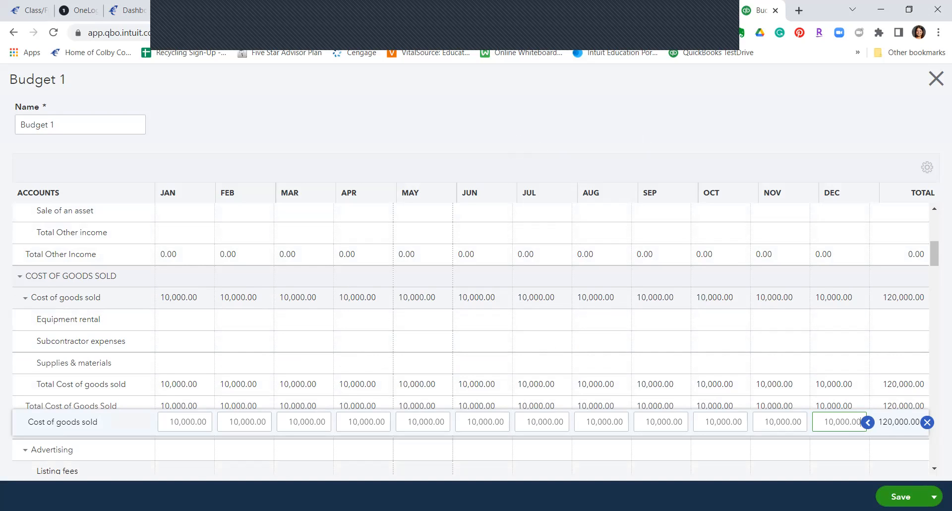
click(900, 496)
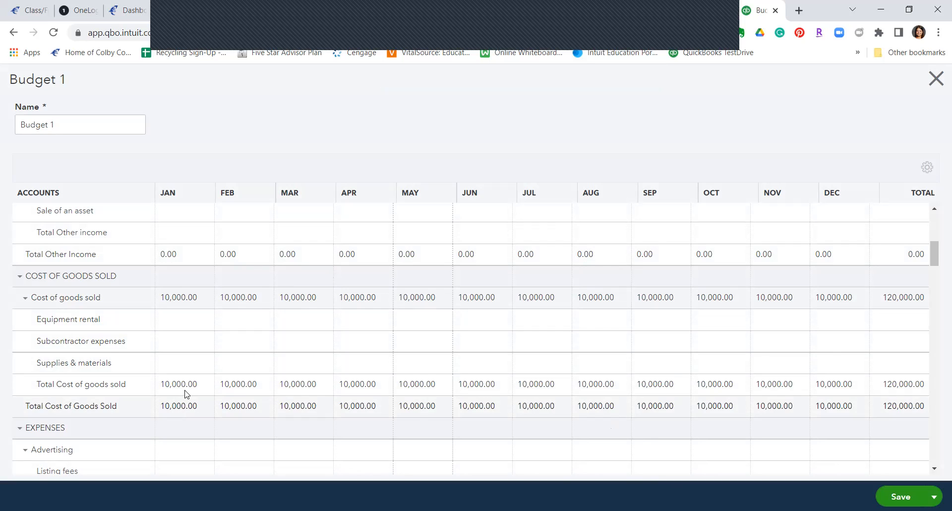
Budget 1,000 for Advertising in every month
scroll(184, 393, down, 3)
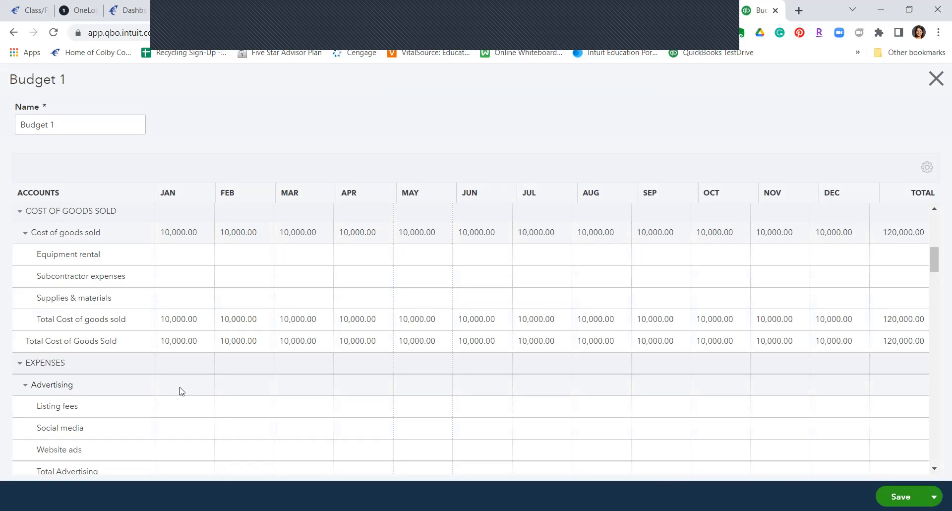
click(181, 391)
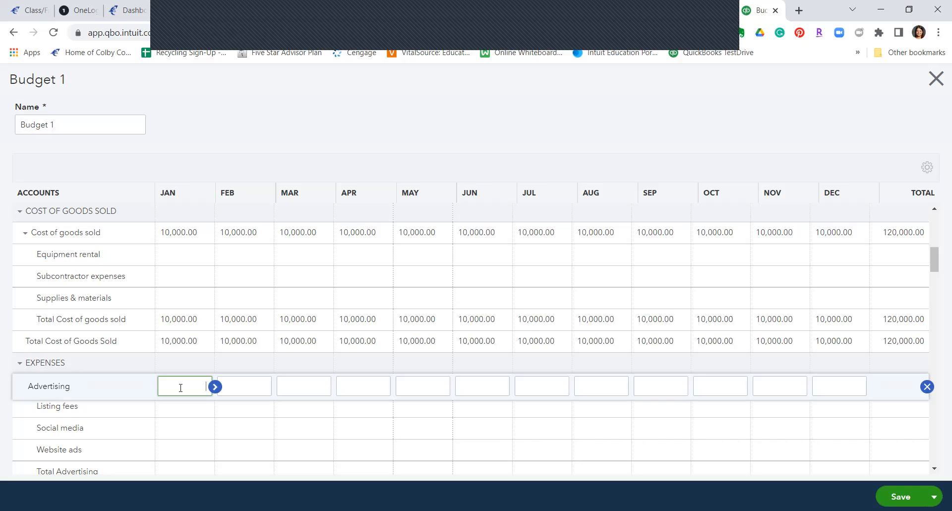
text(1000)
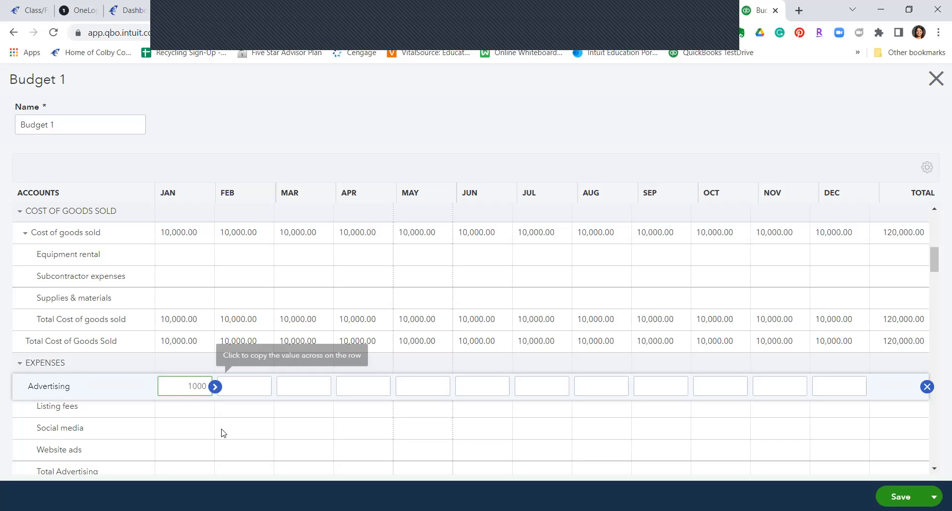
Budget 500 for Insurance in every month
scroll(223, 433, down, 1)
scroll(224, 433, down, 8)
scroll(223, 433, down, 5)
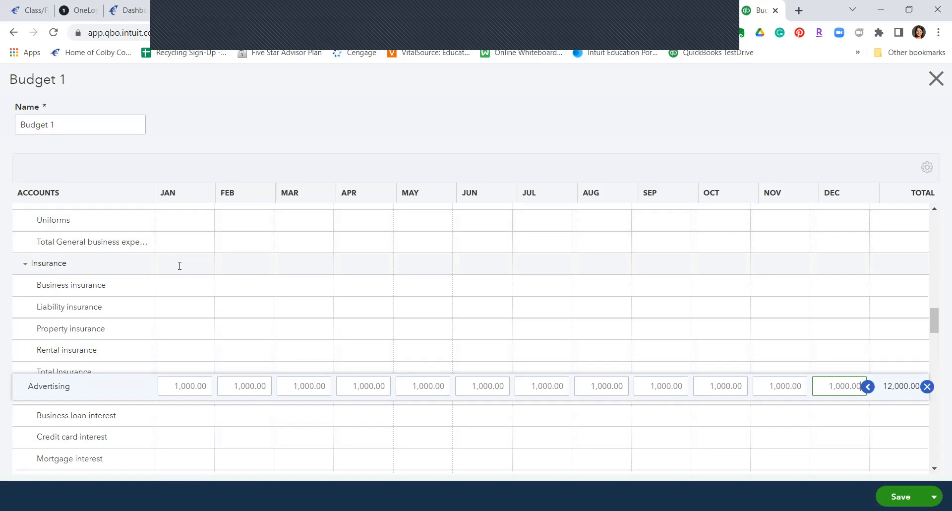
click(179, 265)
text(500)
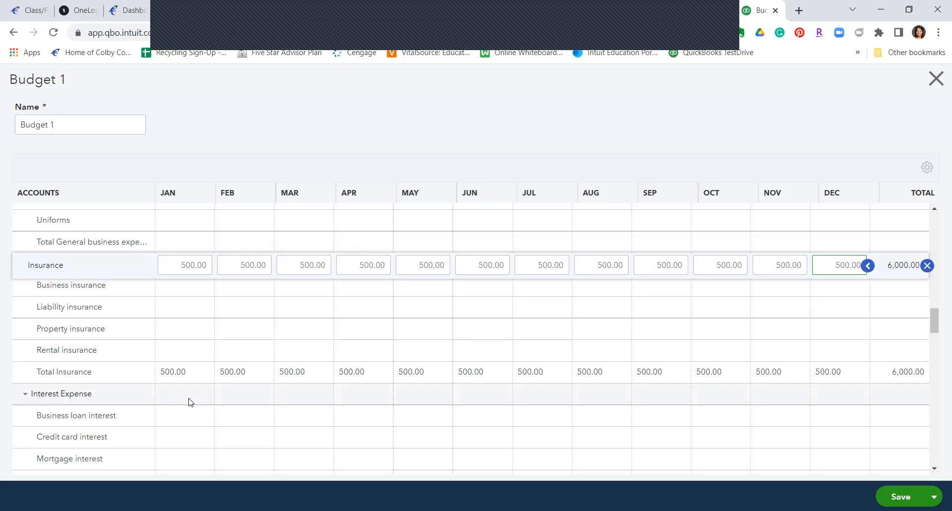
Budget 350 for Interest Expense and 250 for Meals and Entertainment in every month
click(190, 398)
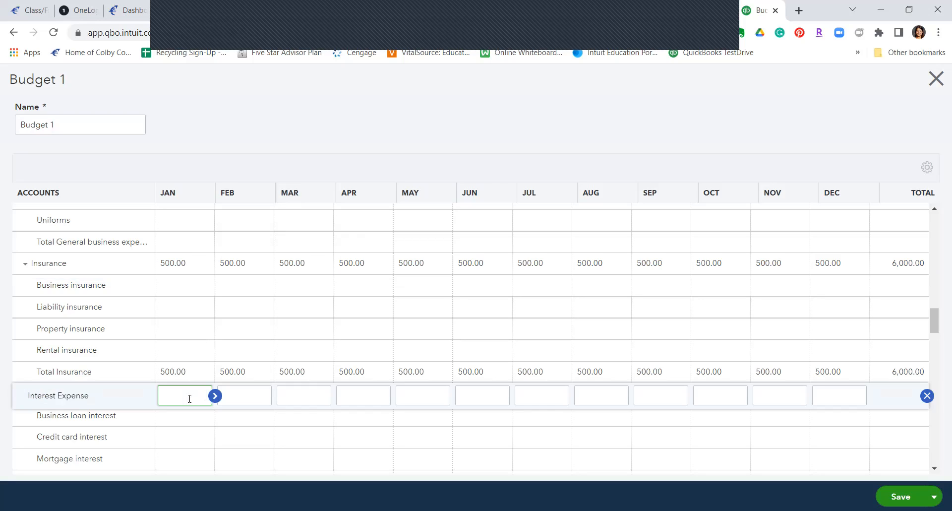
text(350)
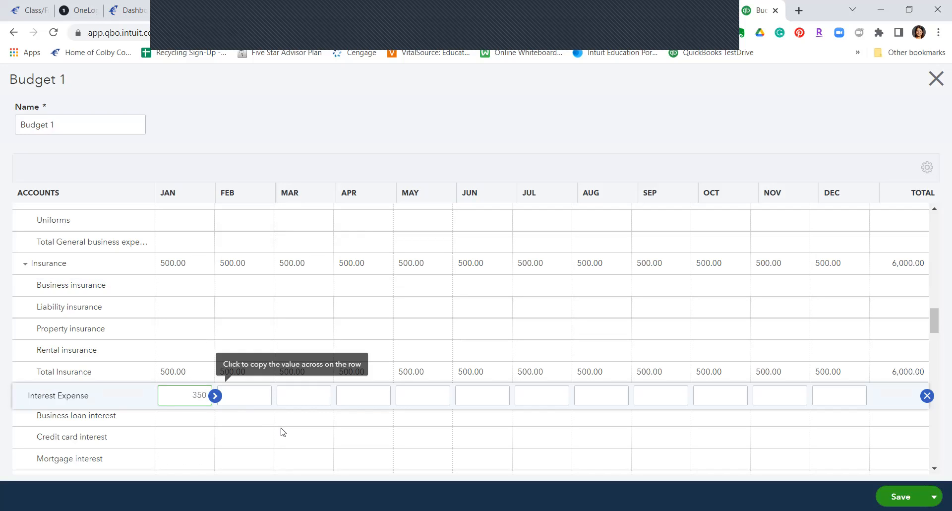
scroll(283, 431, down, 6)
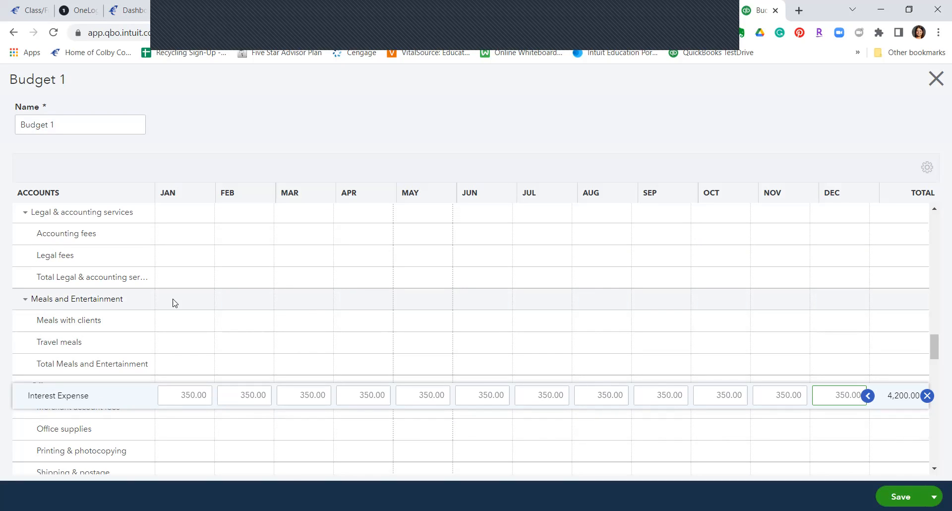
click(211, 300)
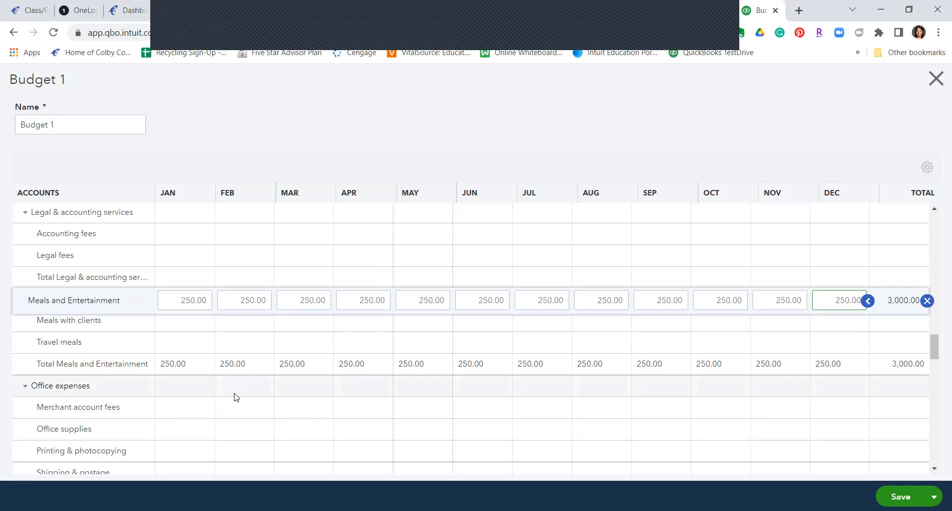
Budget 7,000 for Payroll expenses in every month, and save and close the budget
scroll(235, 396, down, 4)
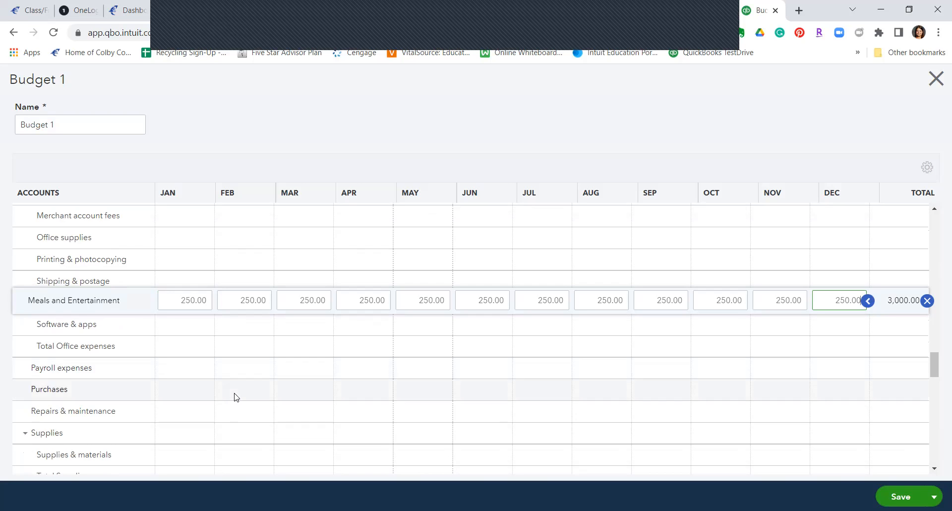
scroll(235, 397, up, 2)
scroll(235, 396, down, 5)
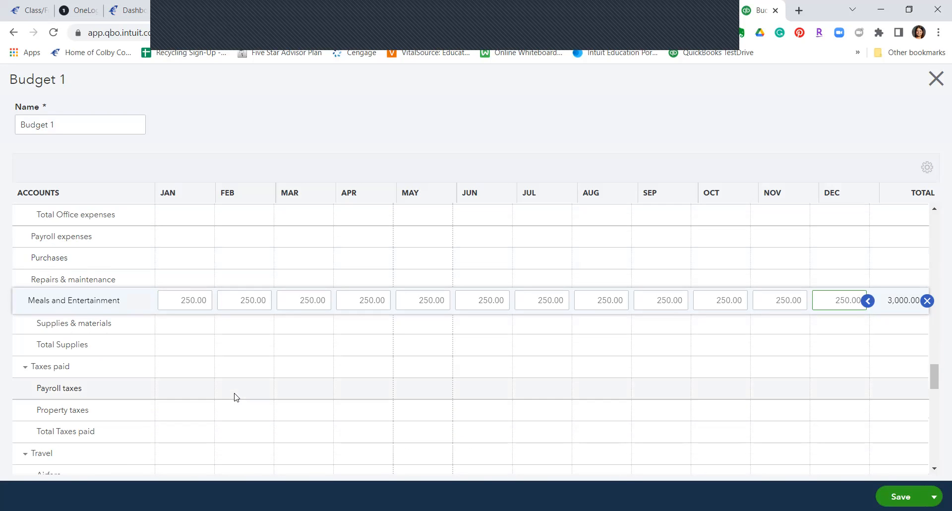
scroll(235, 397, down, 8)
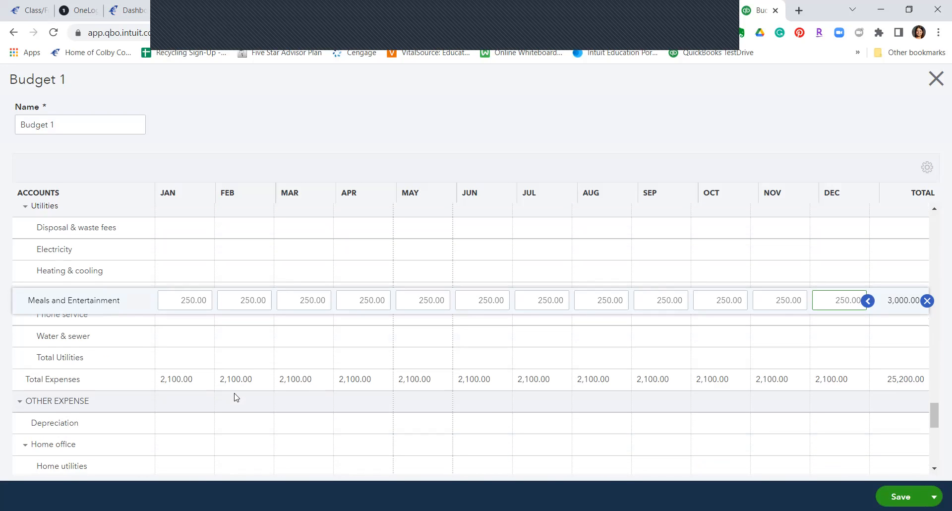
scroll(235, 397, up, 8)
scroll(235, 397, up, 5)
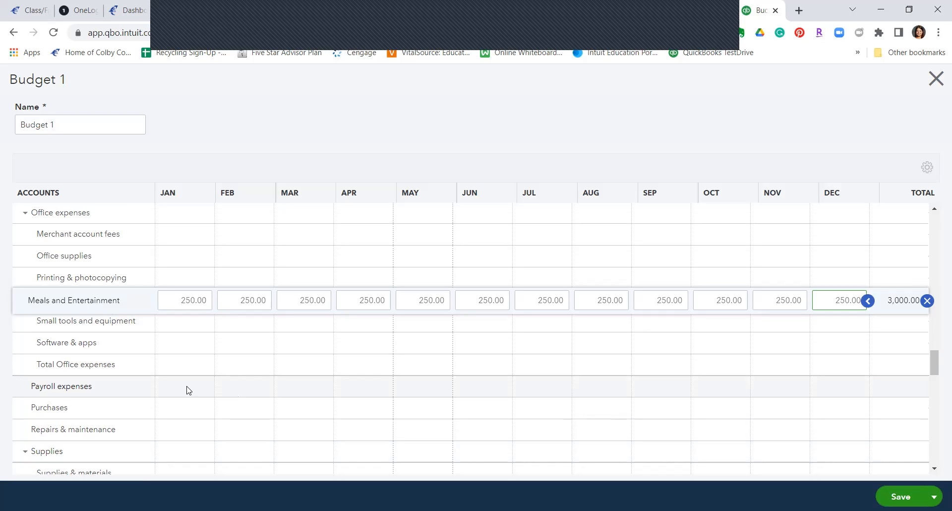
click(187, 390)
text(\)
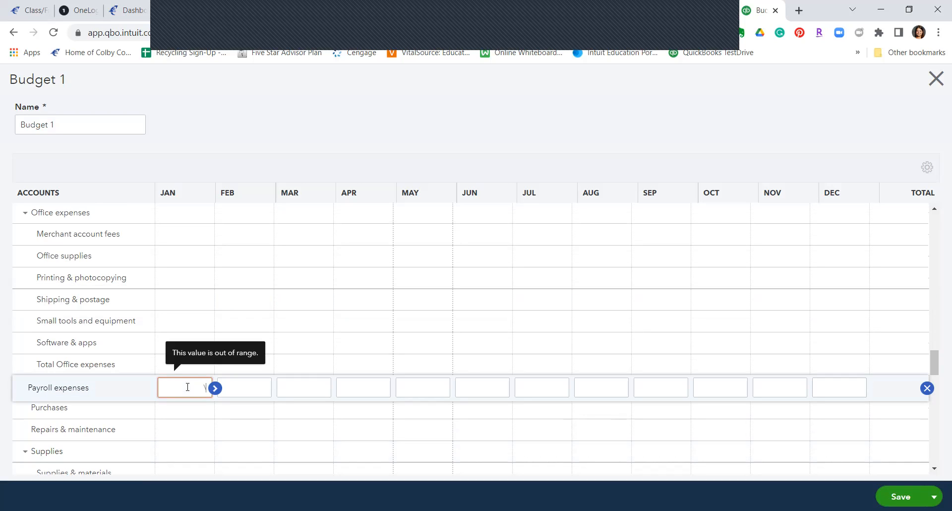
key(BackSpace)
text(7000)
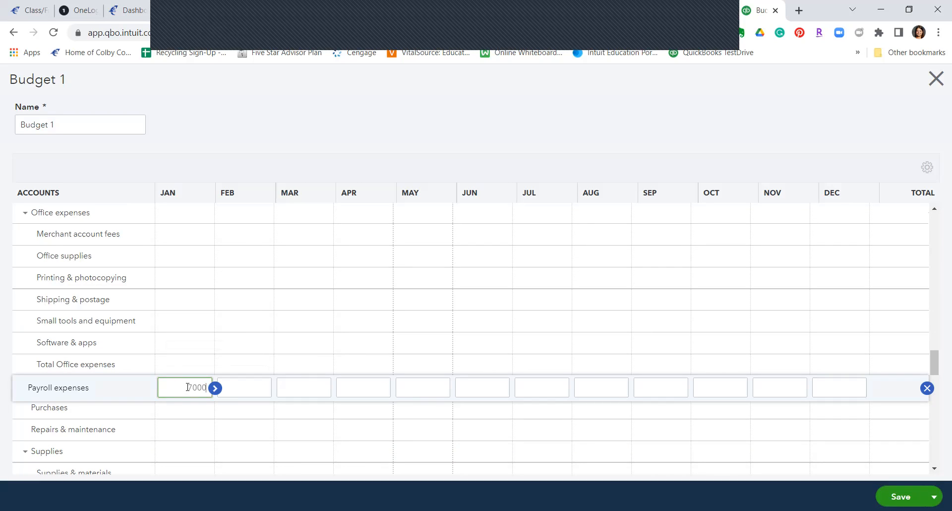
click(217, 390)
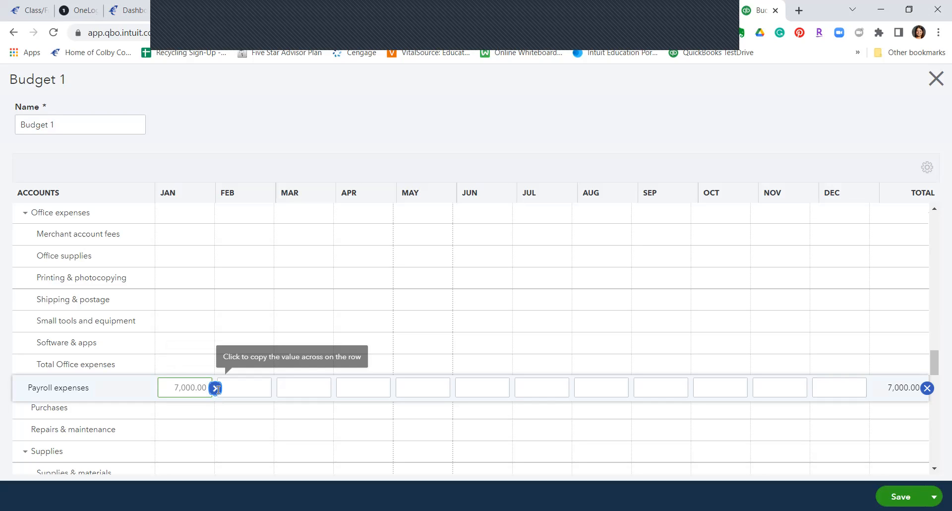
click(217, 390)
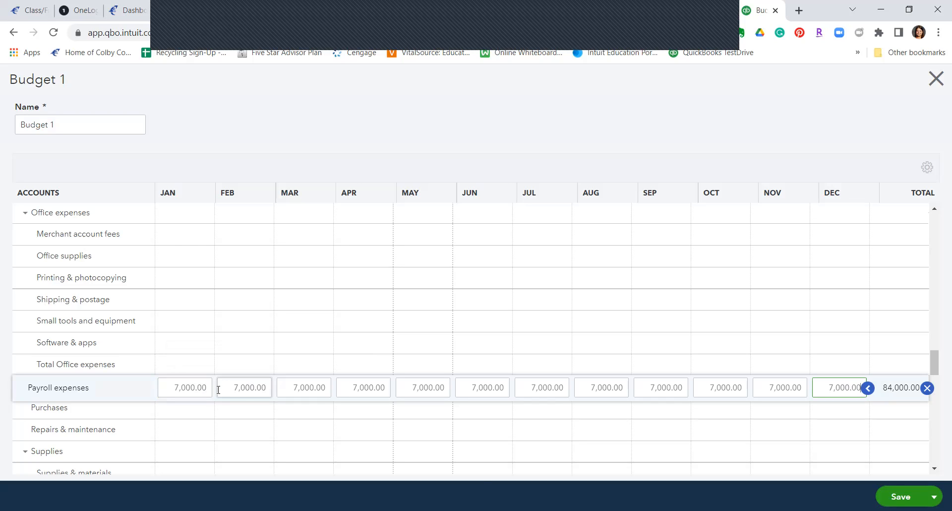
click(900, 496)
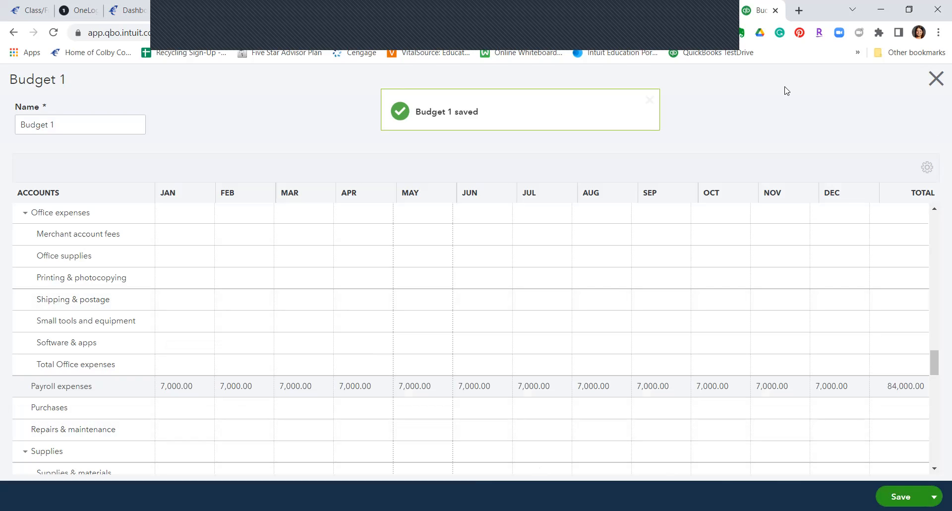
click(936, 79)
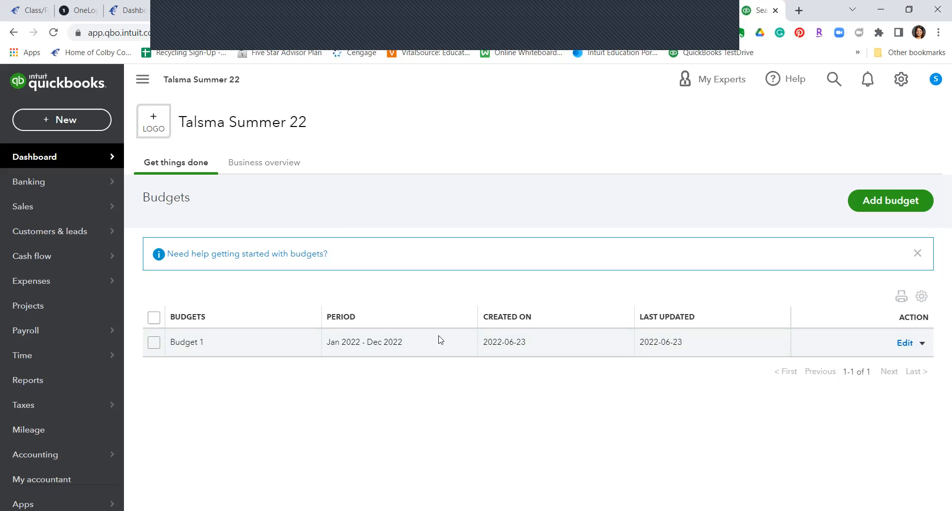
Find the Budget Overview report among the standard reports and open it for Budget 1
click(63, 430)
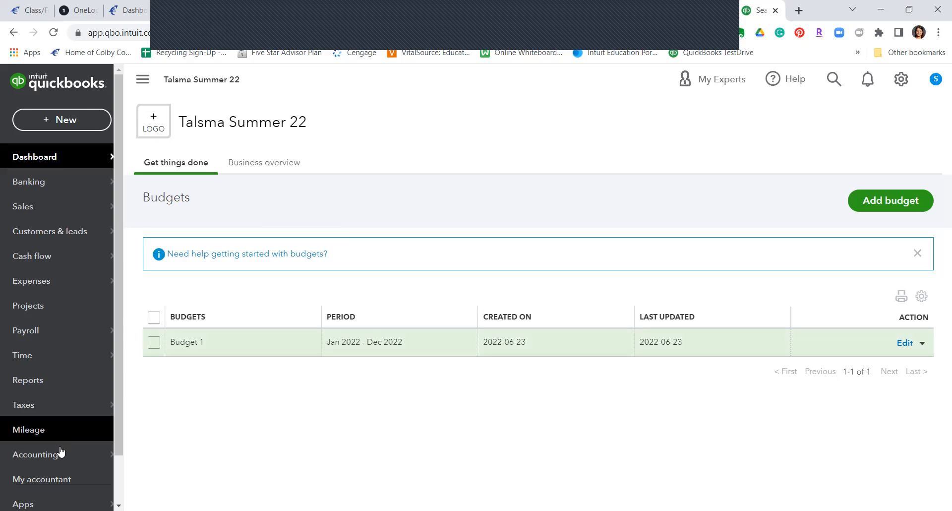
click(74, 382)
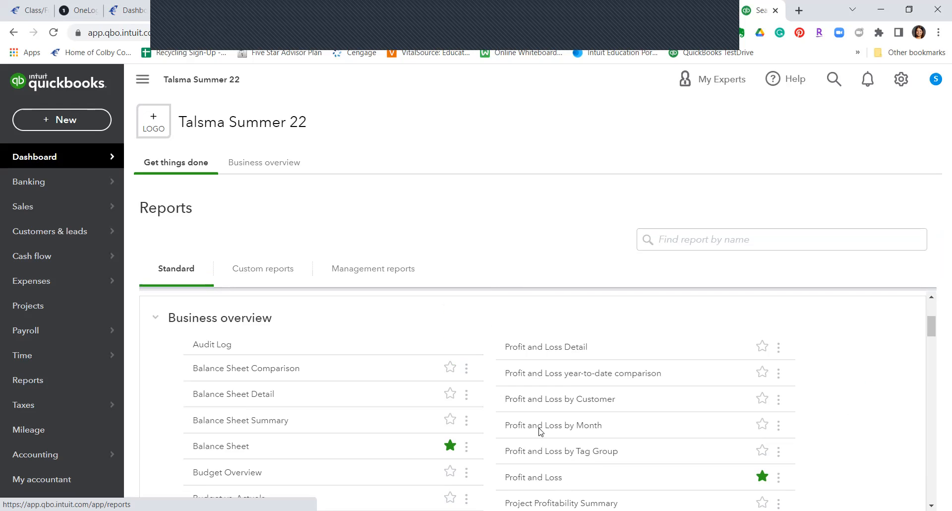
scroll(600, 449, down, 20)
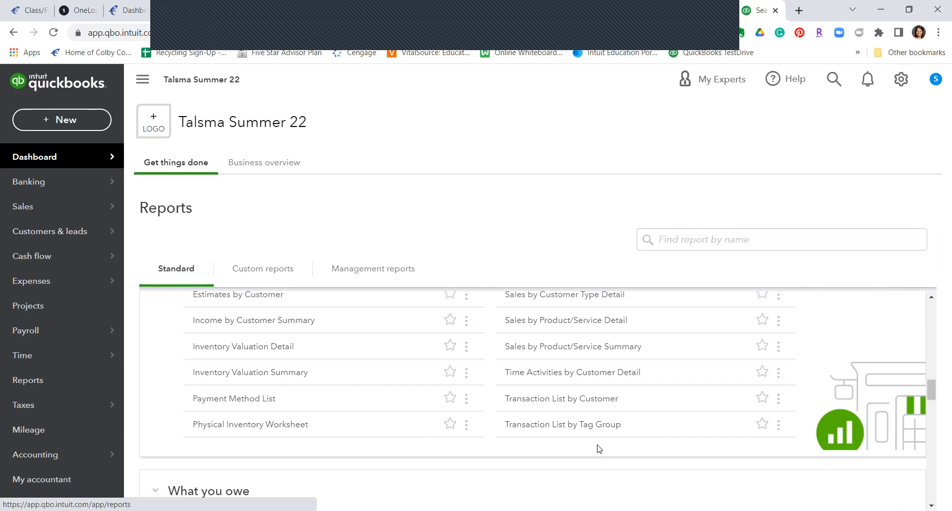
click(703, 239)
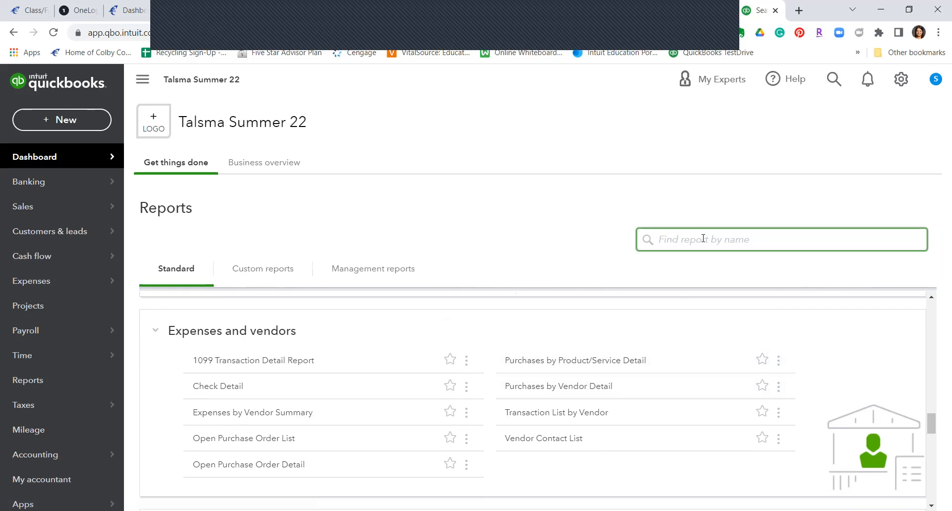
text(bud)
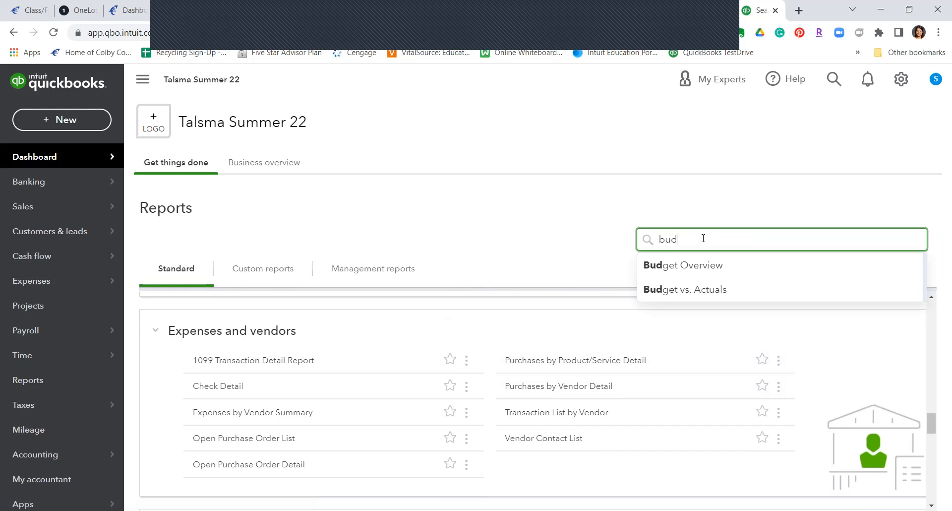
click(728, 267)
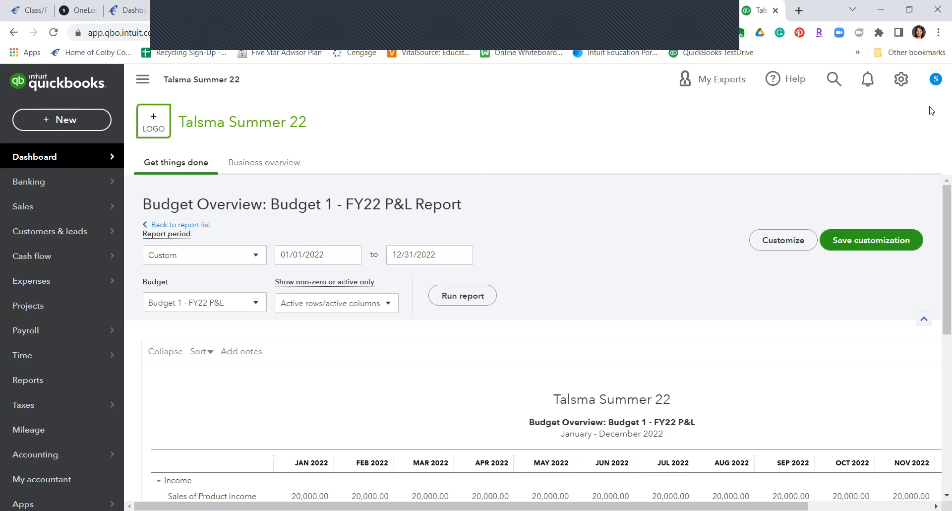
Open the Reconcile tool and get past its introduction to the reconciliation setup
click(900, 80)
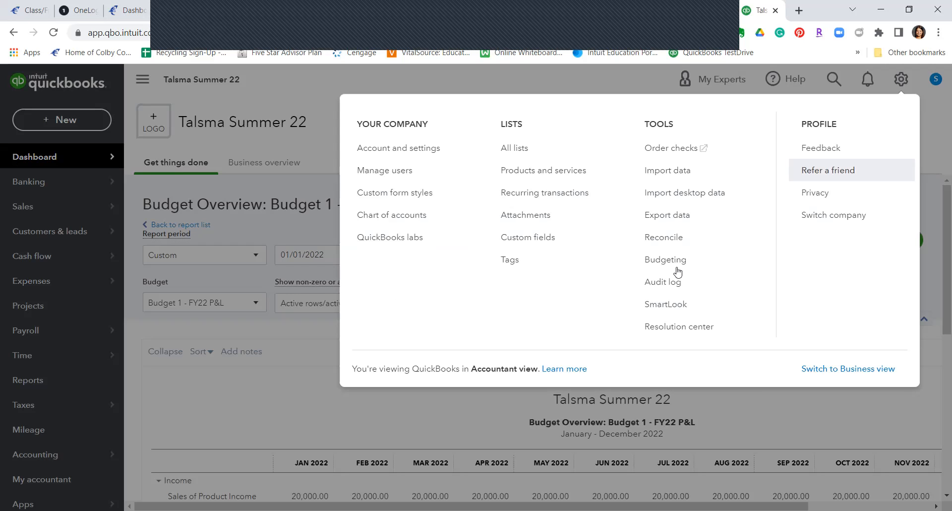
click(668, 240)
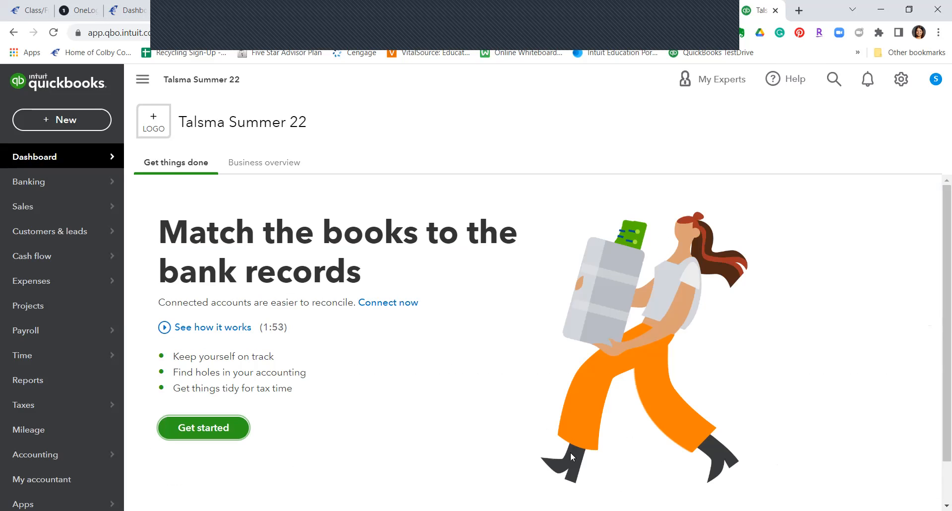
click(202, 427)
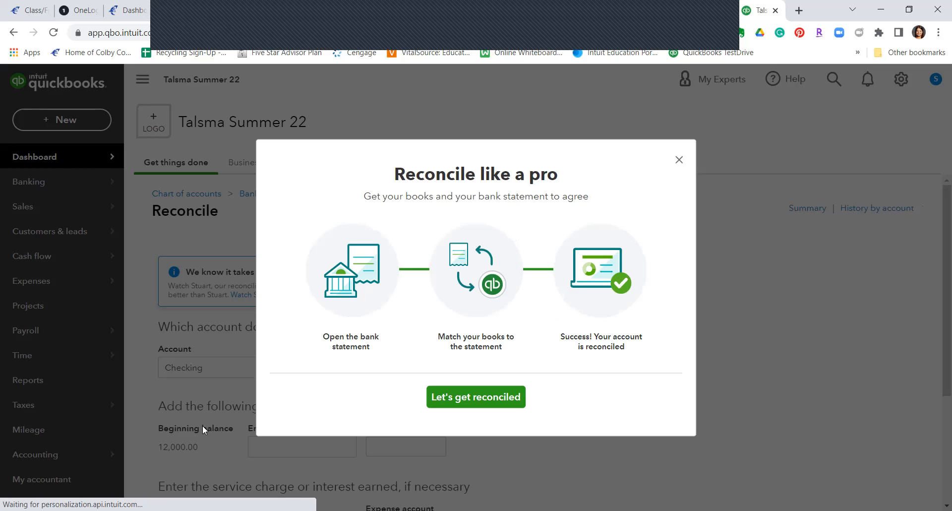
click(508, 404)
Start reconciling the Checking account with an ending balance of 51,669.82 and an ending date of 07/31/2022
scroll(647, 362, down, 2)
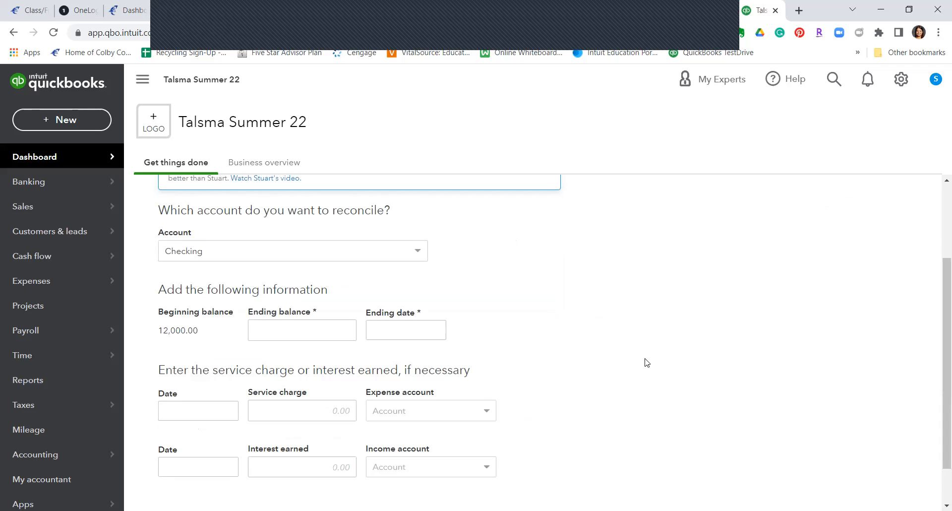
scroll(344, 225, down, 2)
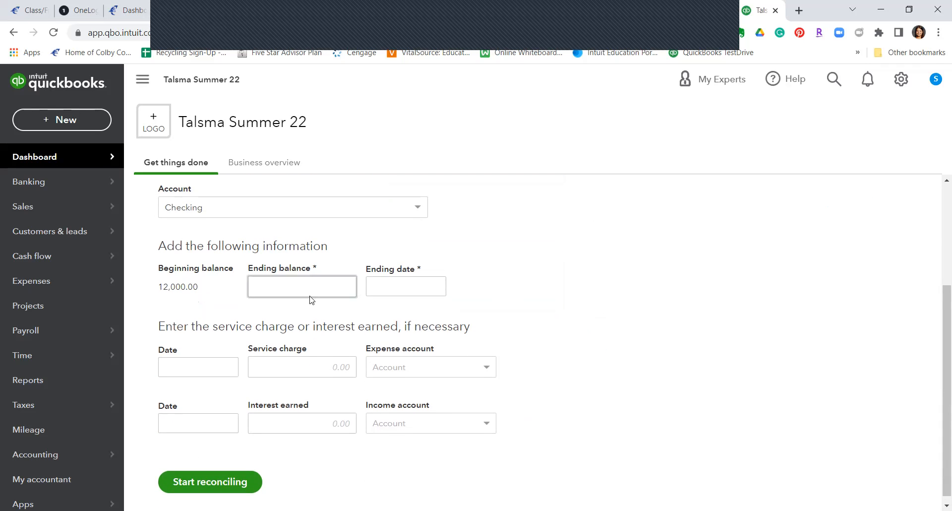
click(299, 285)
text(51669.82)
click(396, 295)
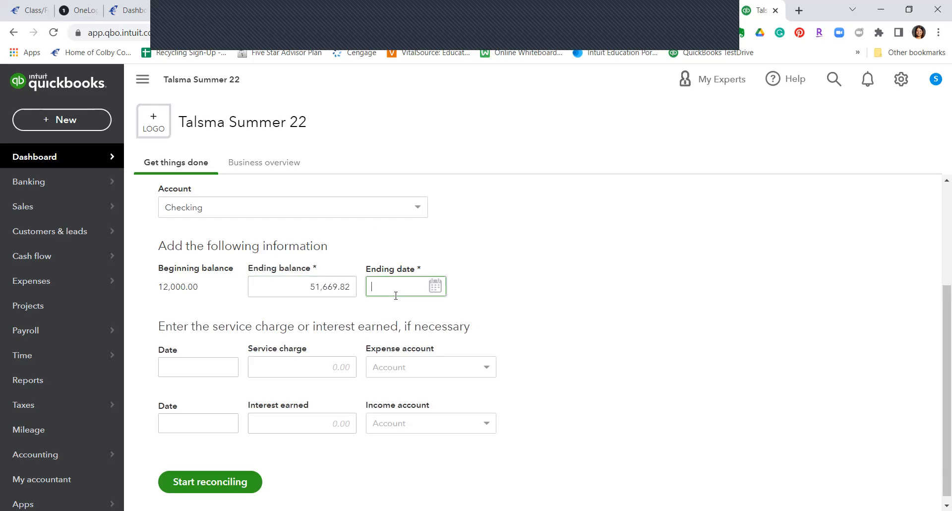
text(7/31/8202)
key(BackSpace)
key(BackSpace)
key(BackSpace)
key(BackSpace)
text(2022)
click(515, 270)
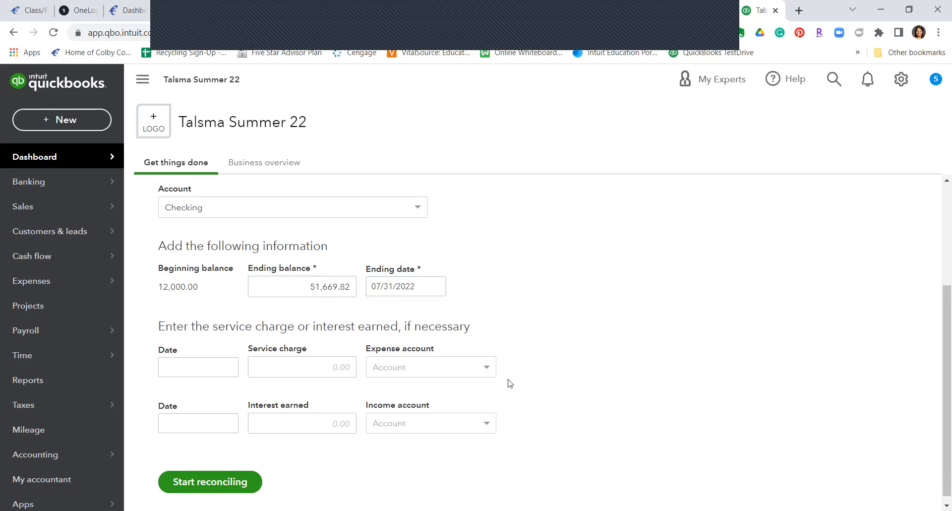
scroll(604, 336, down, 1)
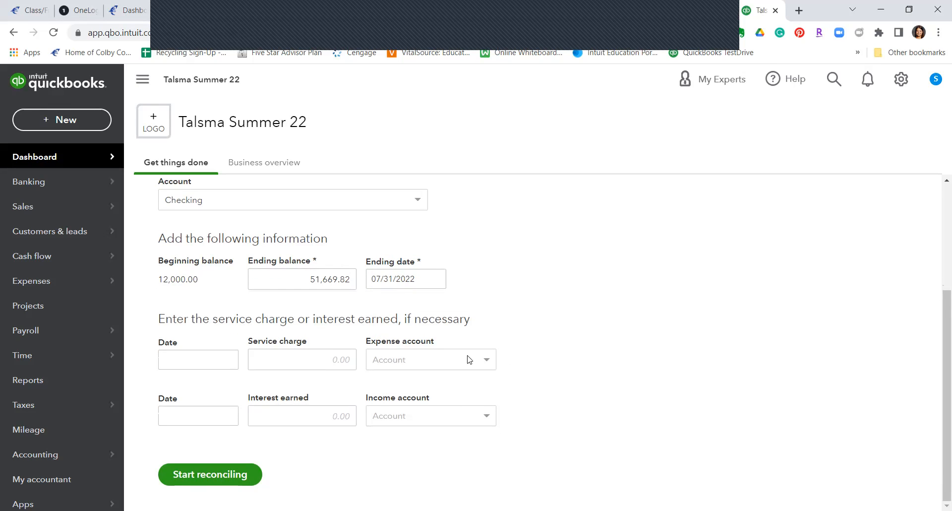
click(193, 479)
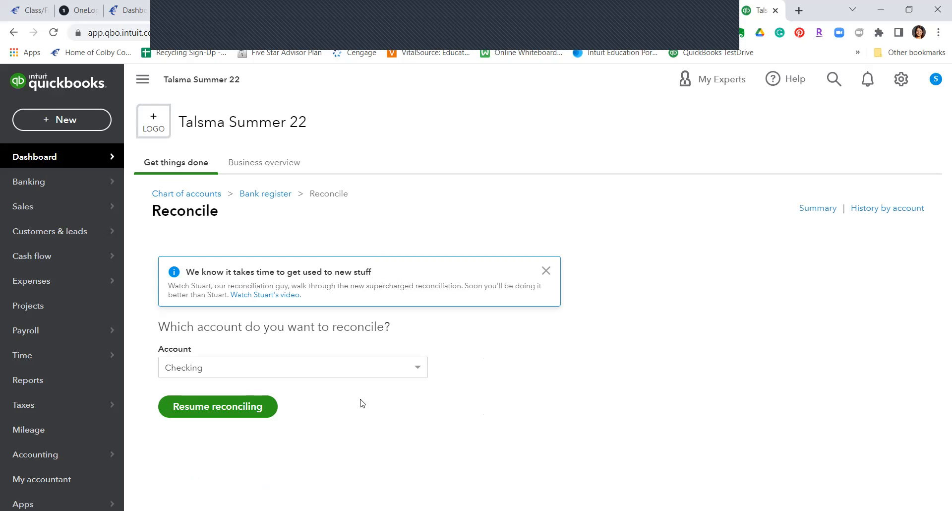
Try to resume the reconciliation of the Checking account
click(357, 368)
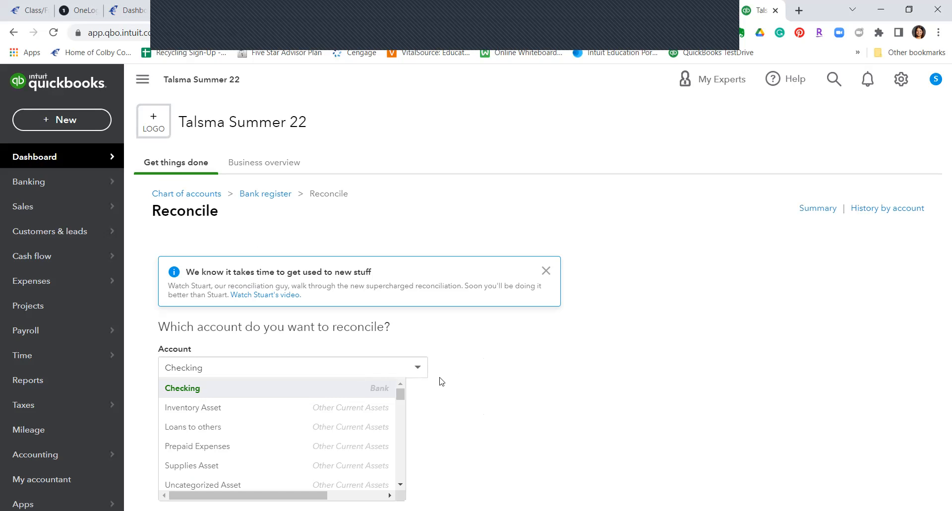
click(608, 390)
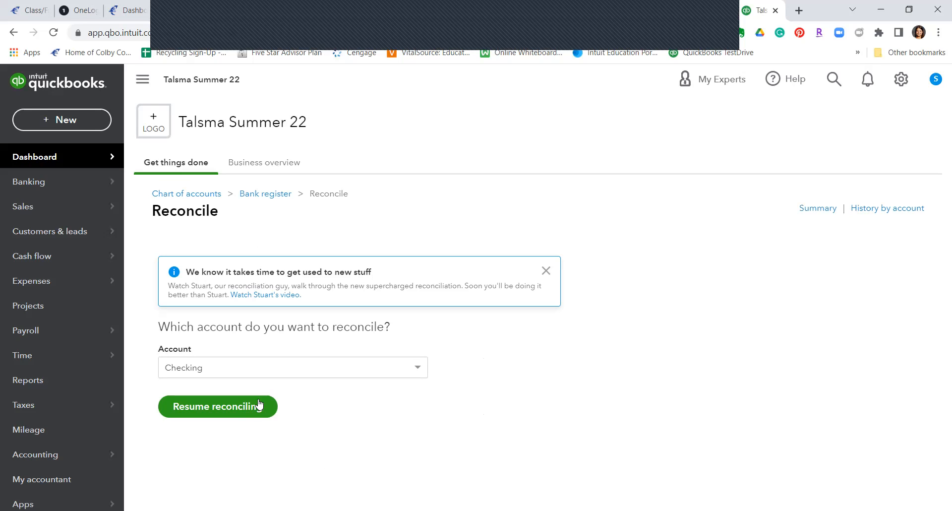
click(230, 411)
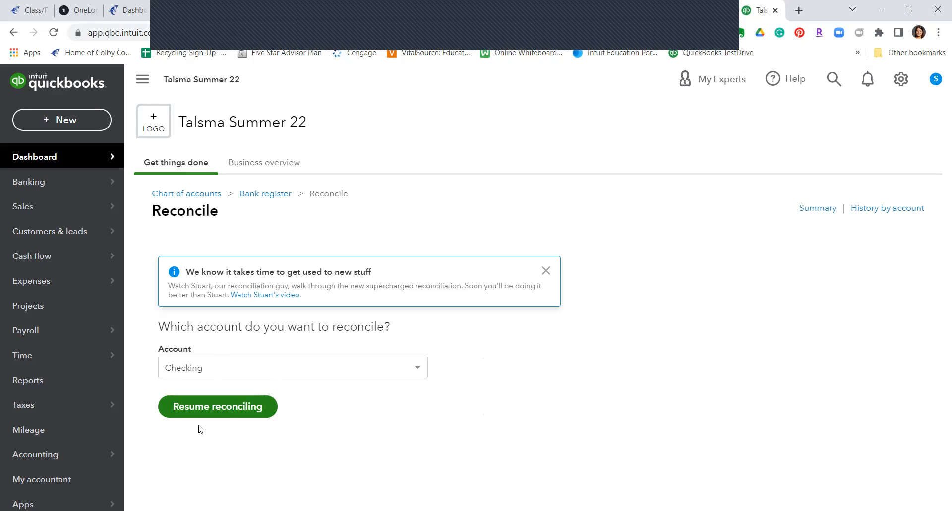
click(192, 406)
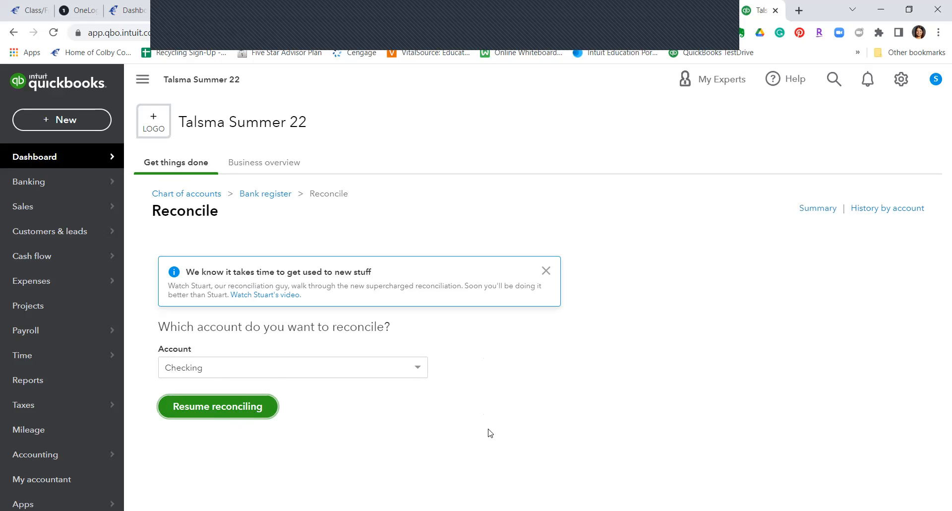
click(232, 411)
click(230, 411)
Open and play the Reconciliation Demo video from the Reconcile page
click(267, 296)
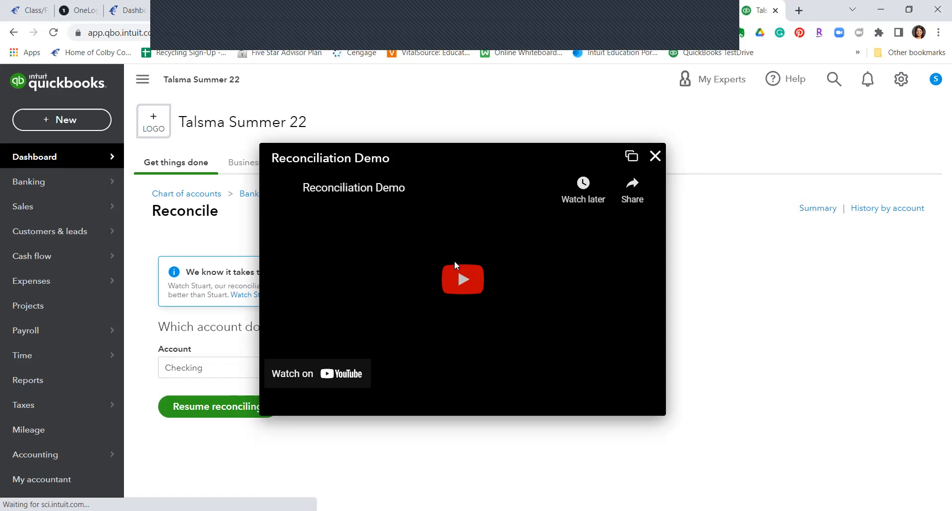
click(464, 285)
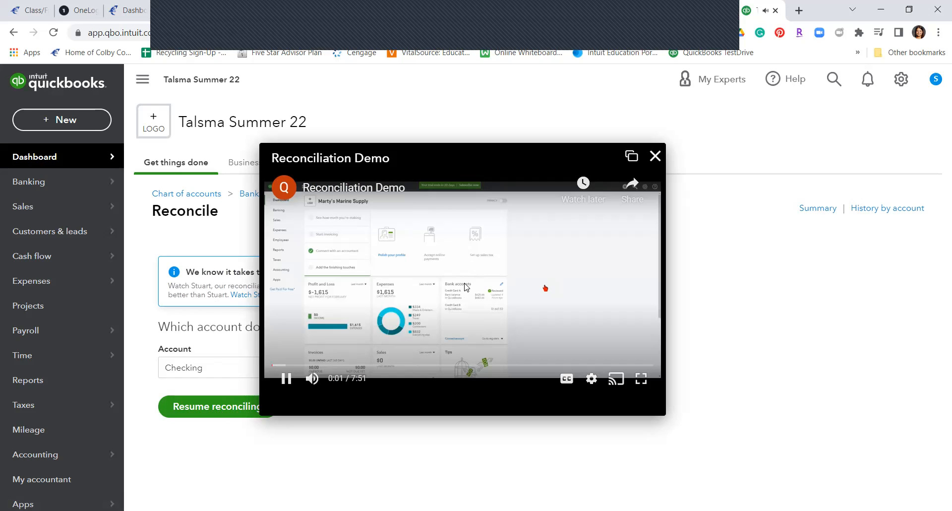